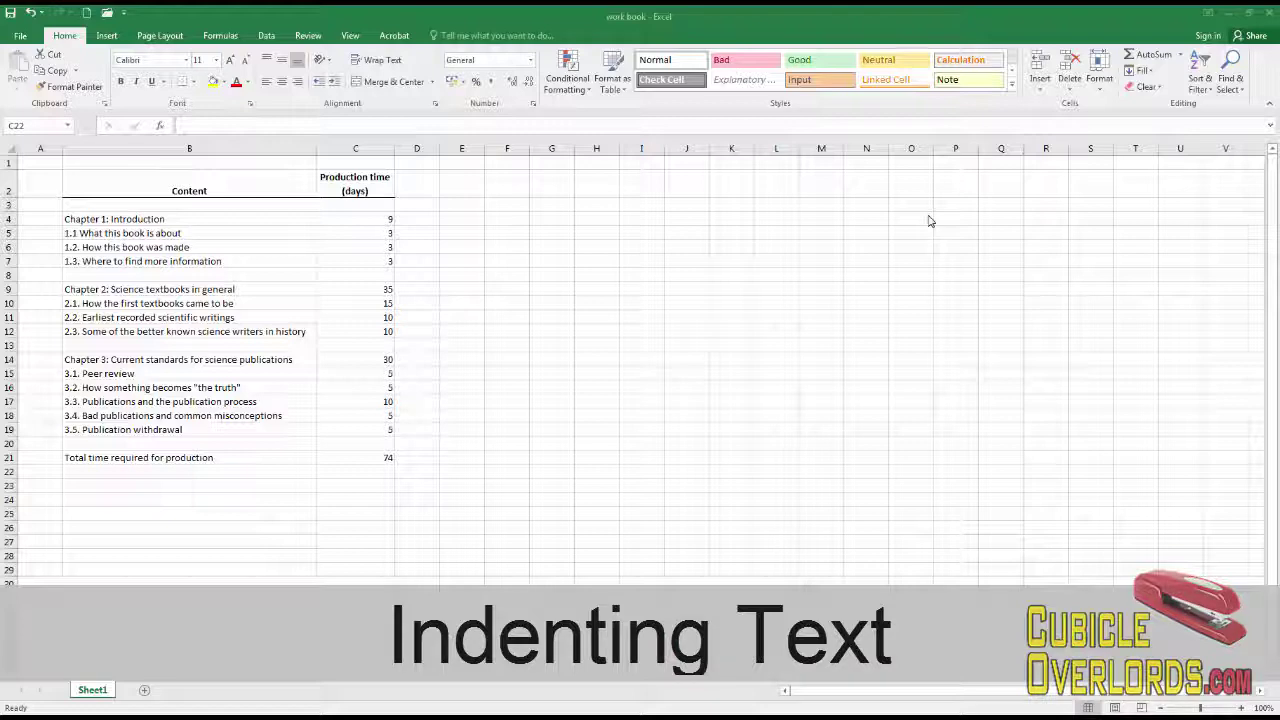
Give the total production time row B21:C21 a top and thick bottom border.
left_click(220, 259)
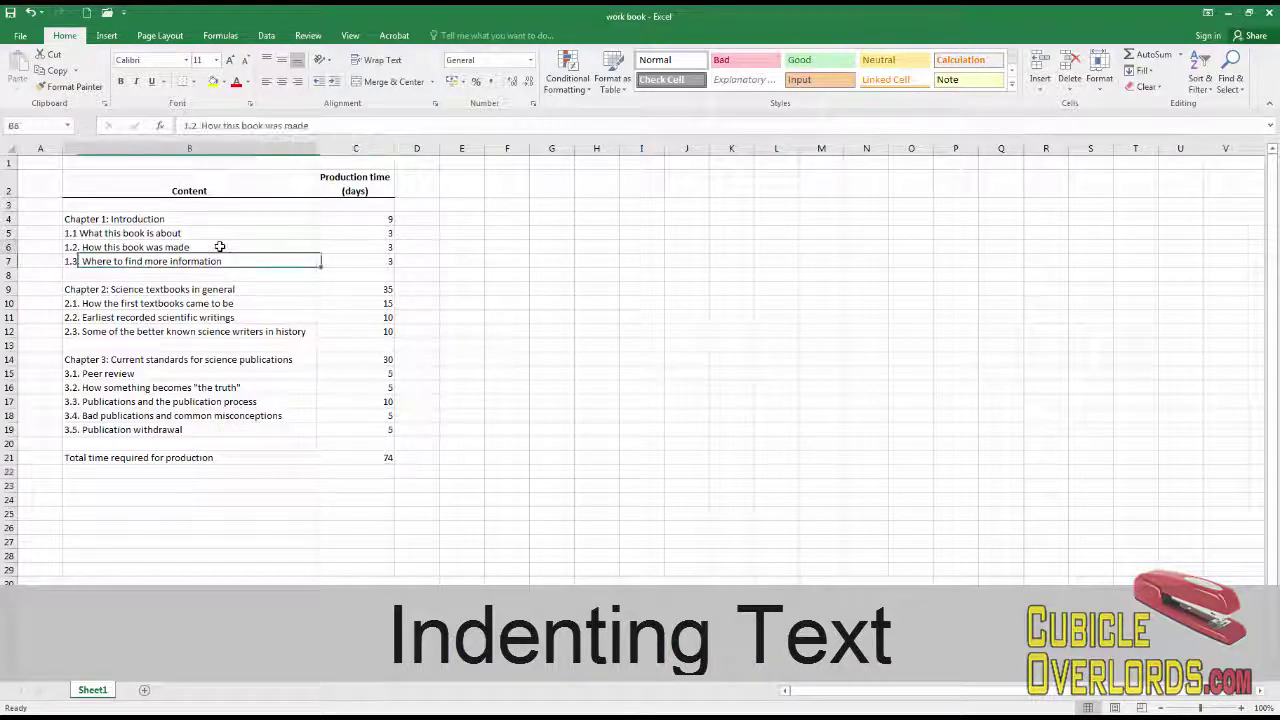
left_click(219, 247)
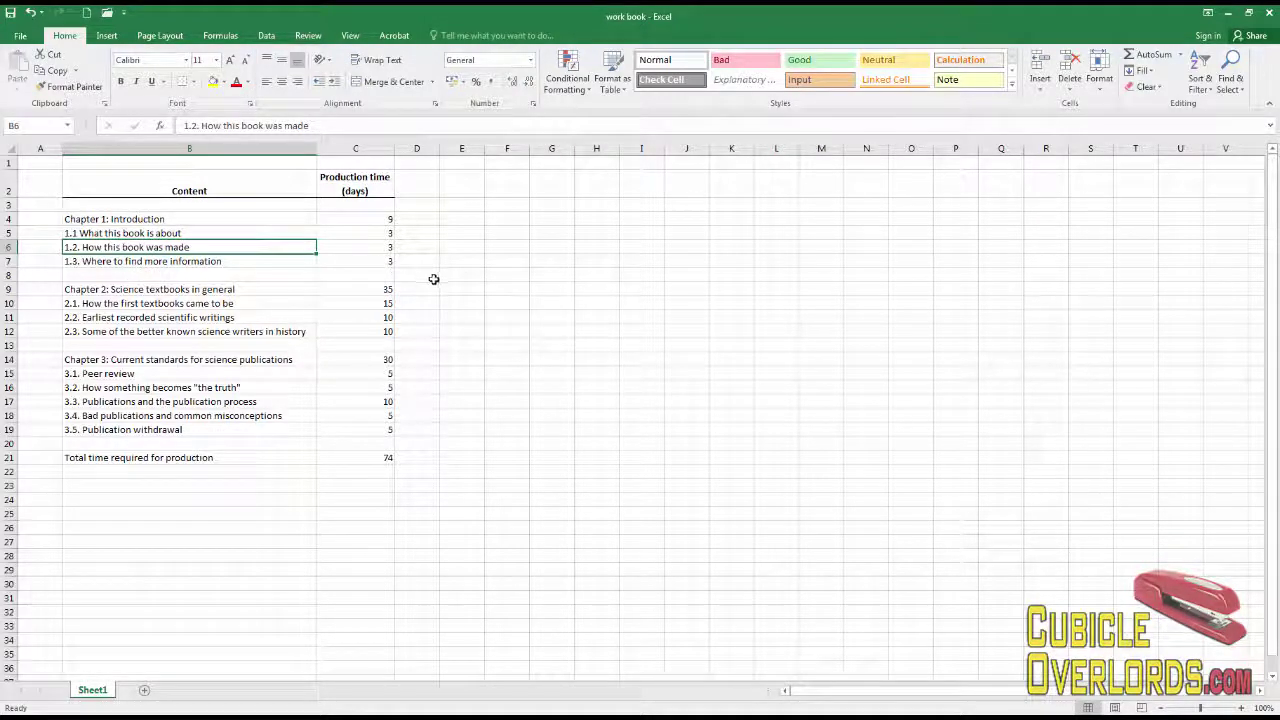
left_click(452, 302)
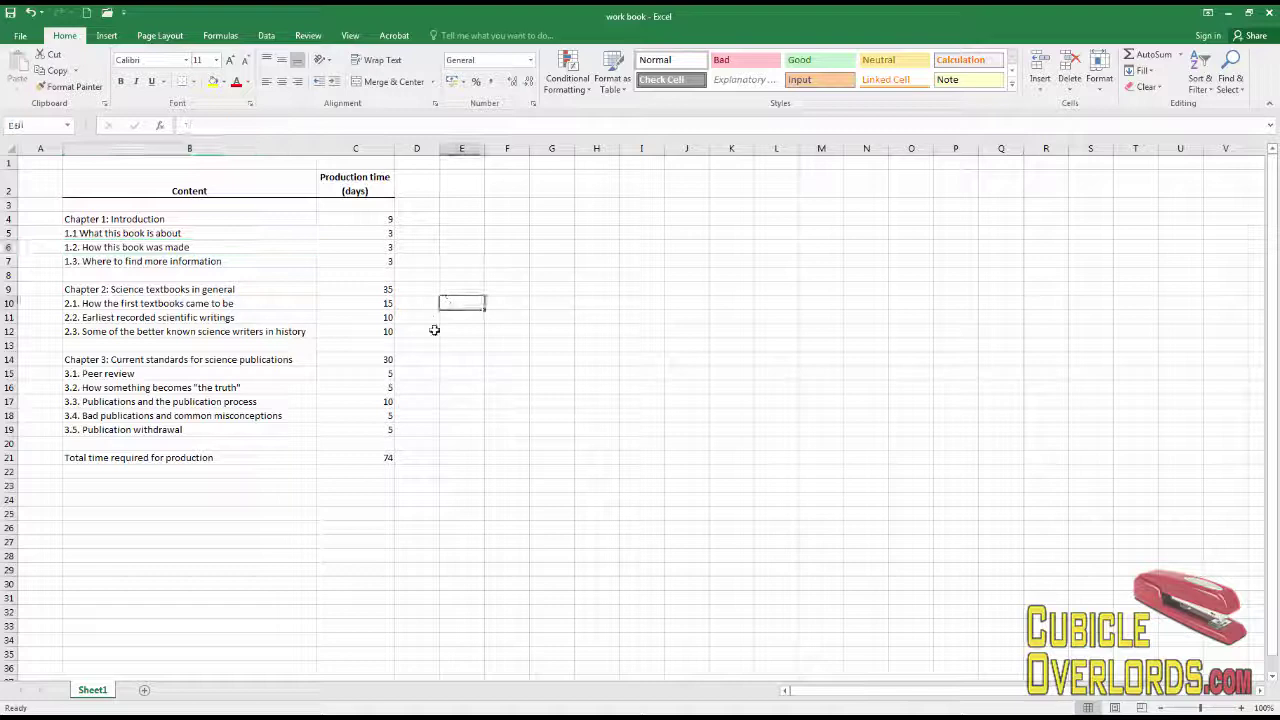
left_click(234, 474)
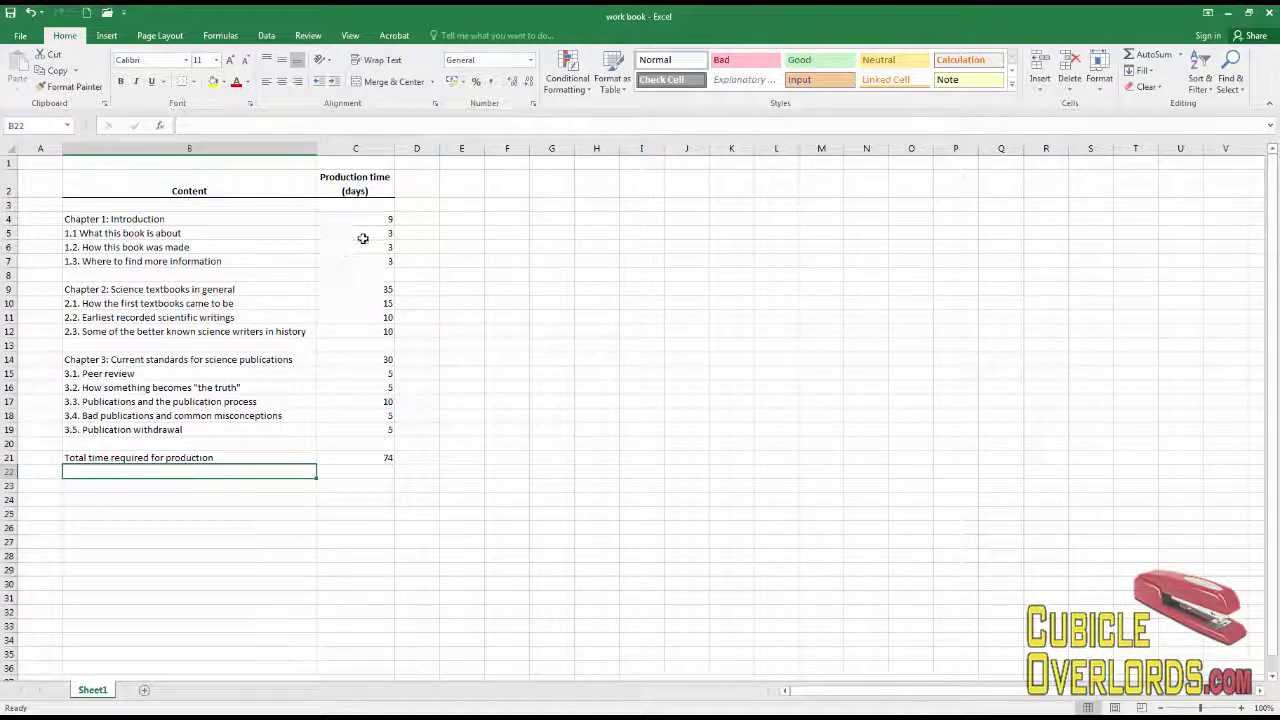
left_click_drag(180, 451, 361, 455)
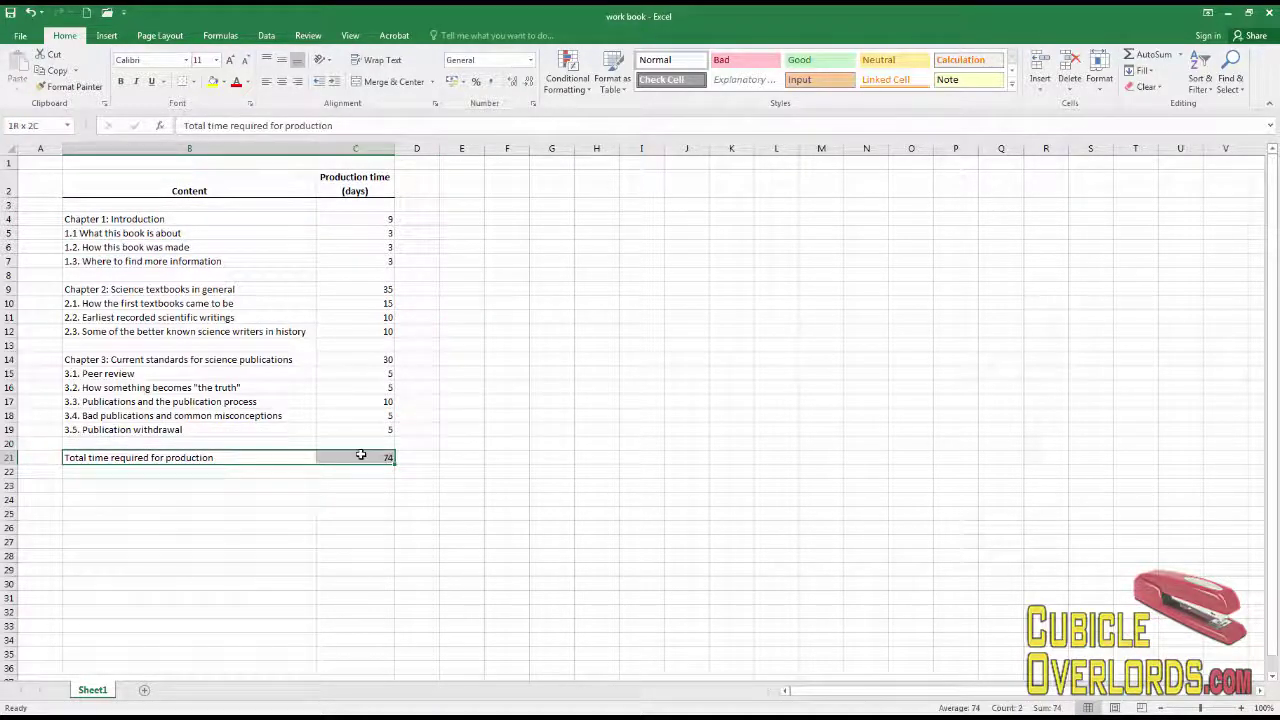
left_click(192, 81)
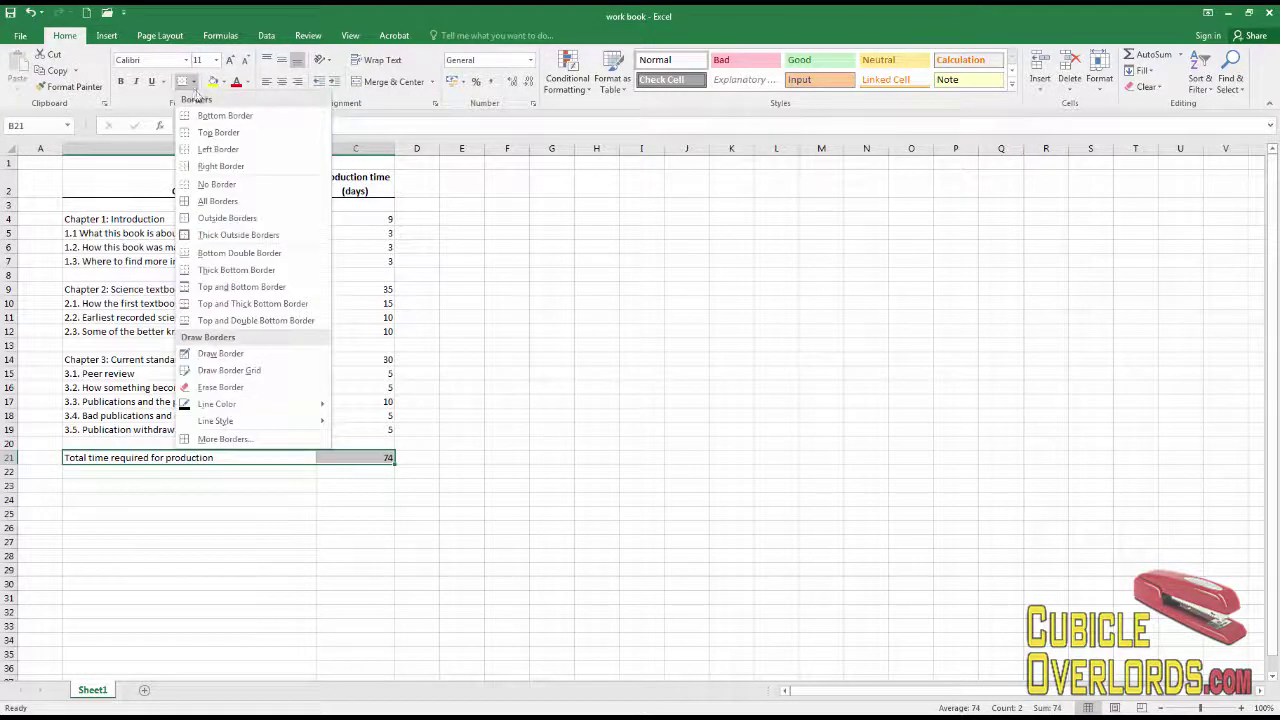
left_click(242, 303)
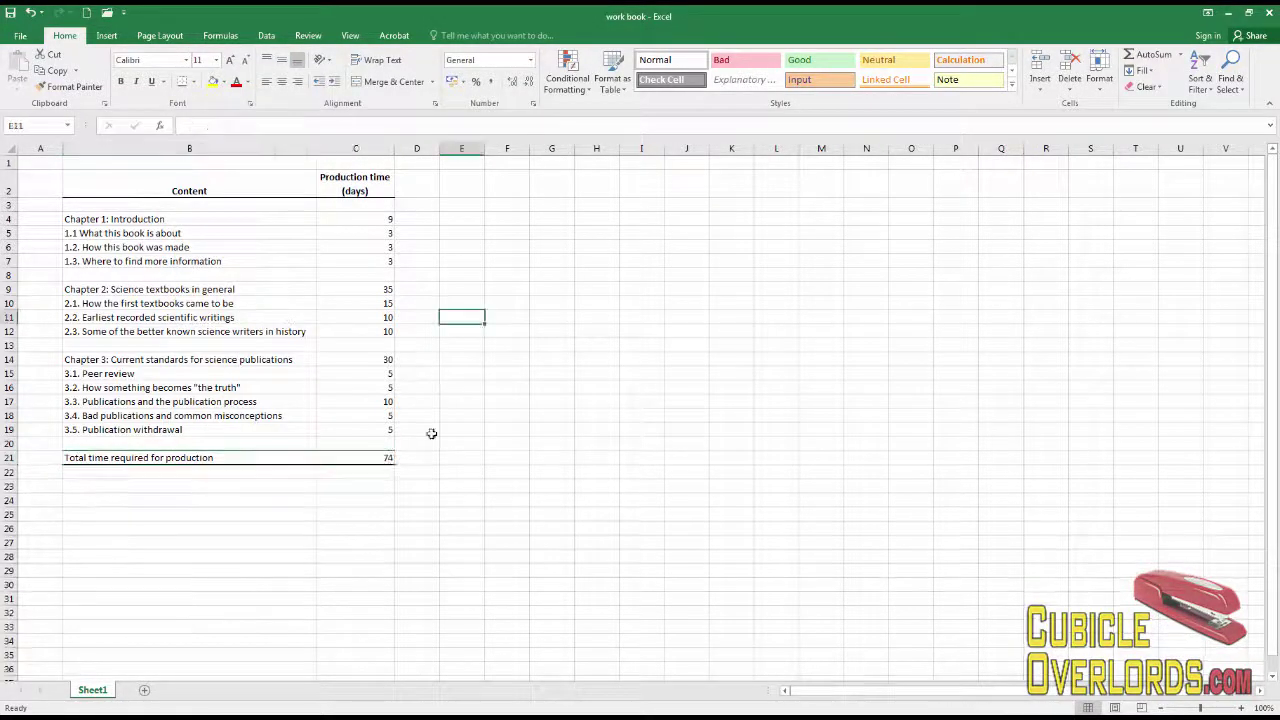
Narrow column A by dragging its header border to the left.
left_click(358, 456)
left_click(290, 387)
left_click(160, 261)
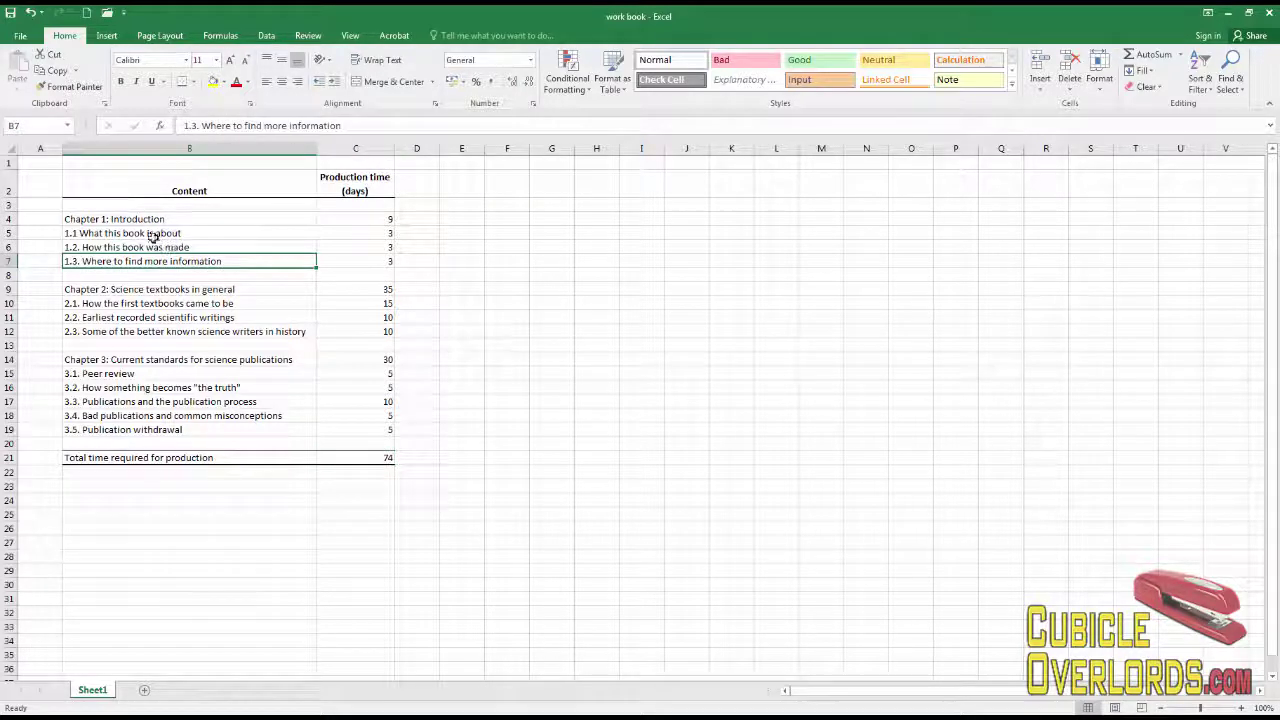
left_click(189, 235)
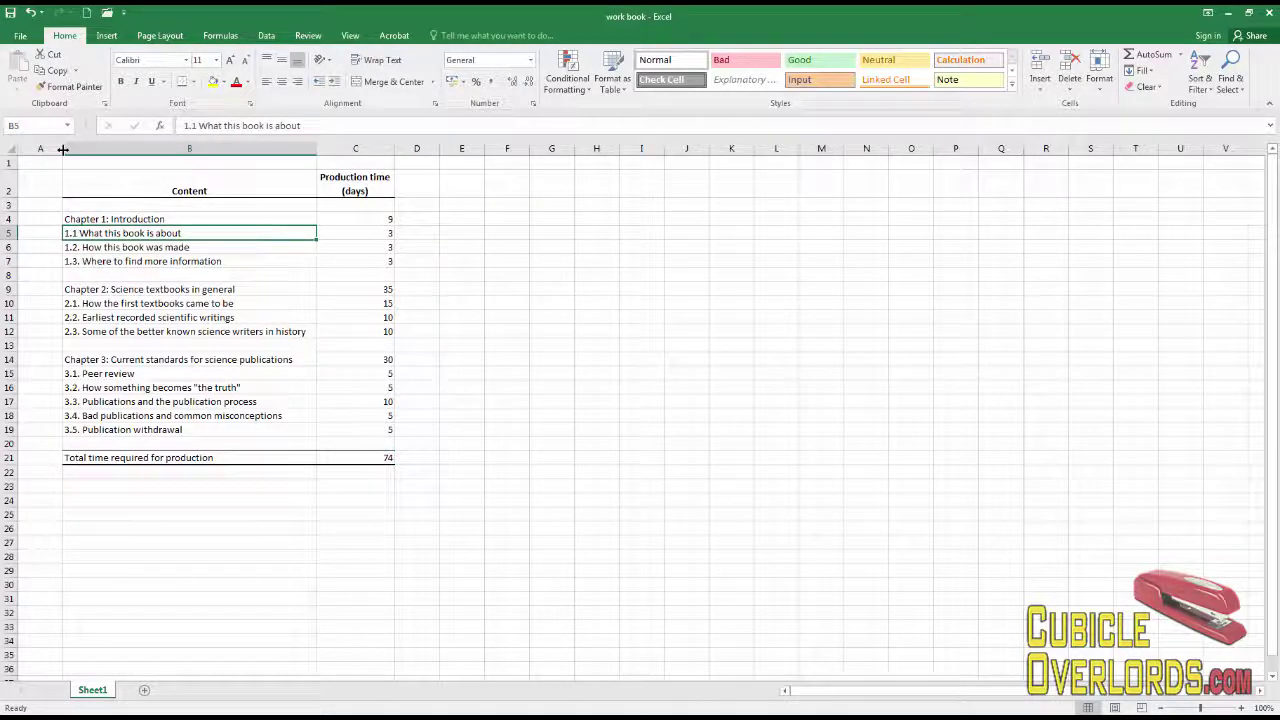
left_click_drag(62, 150, 42, 150)
left_click(106, 262)
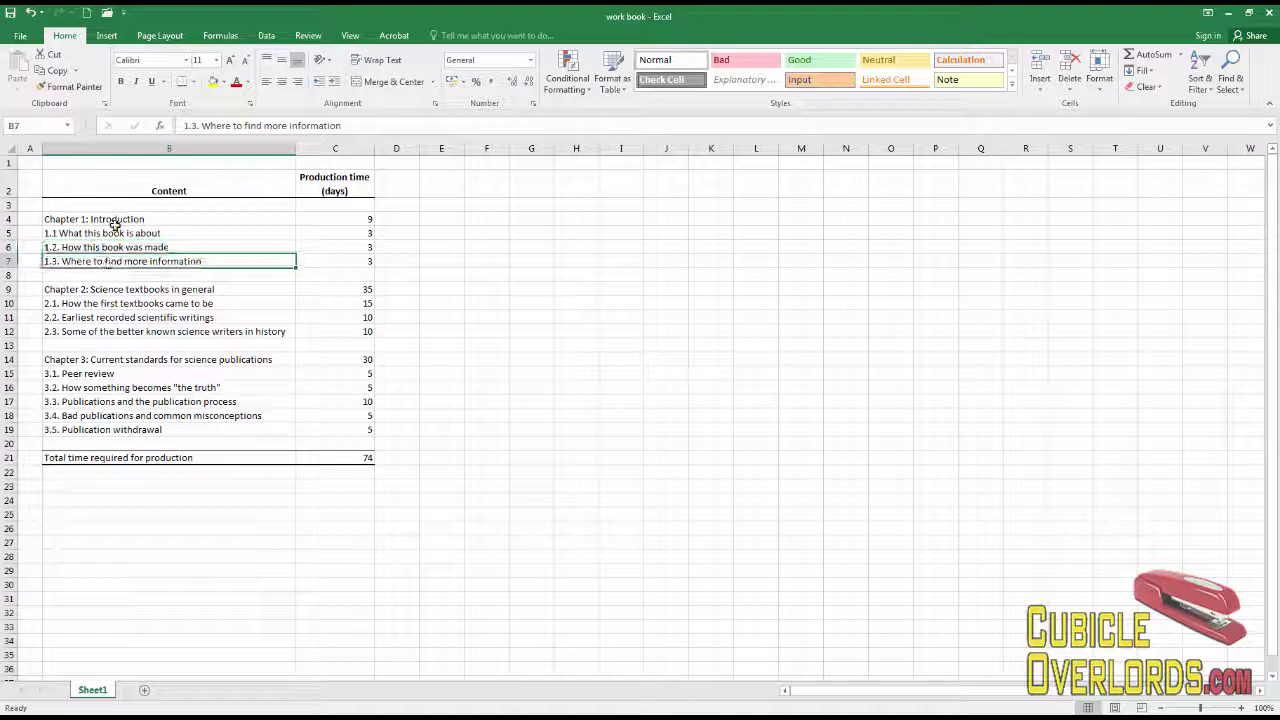
left_click(112, 189)
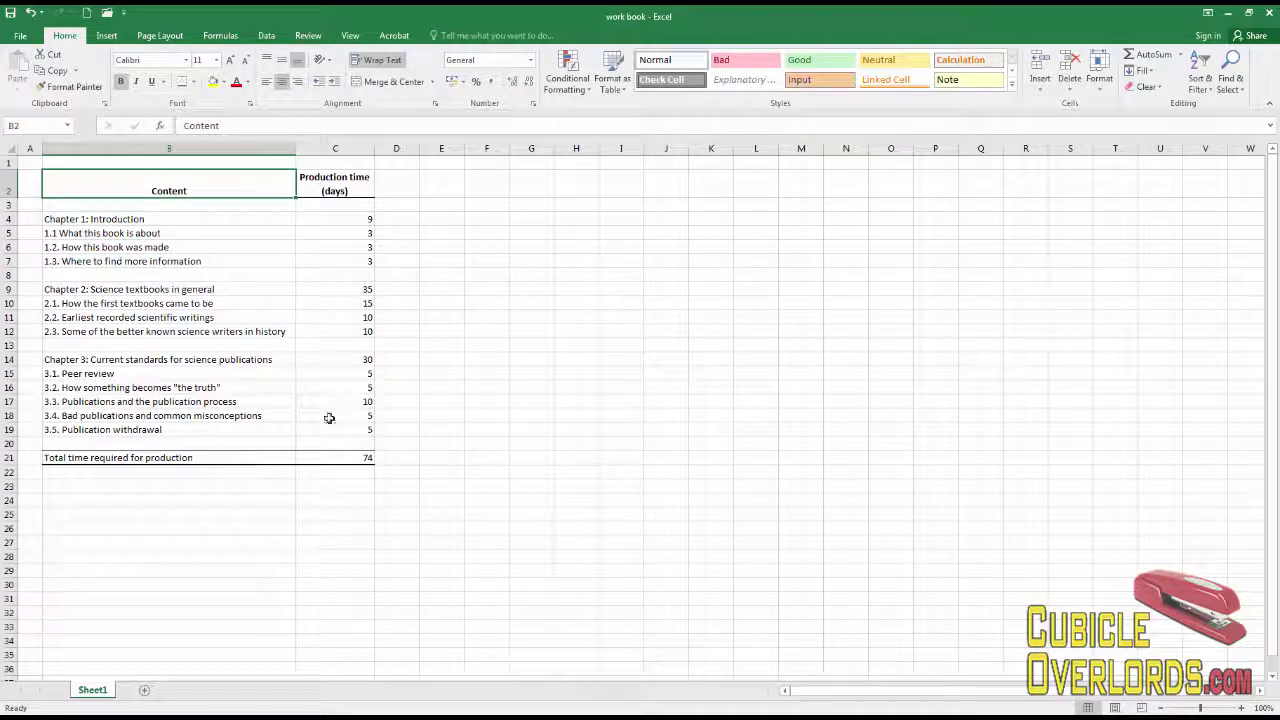
left_click(149, 233)
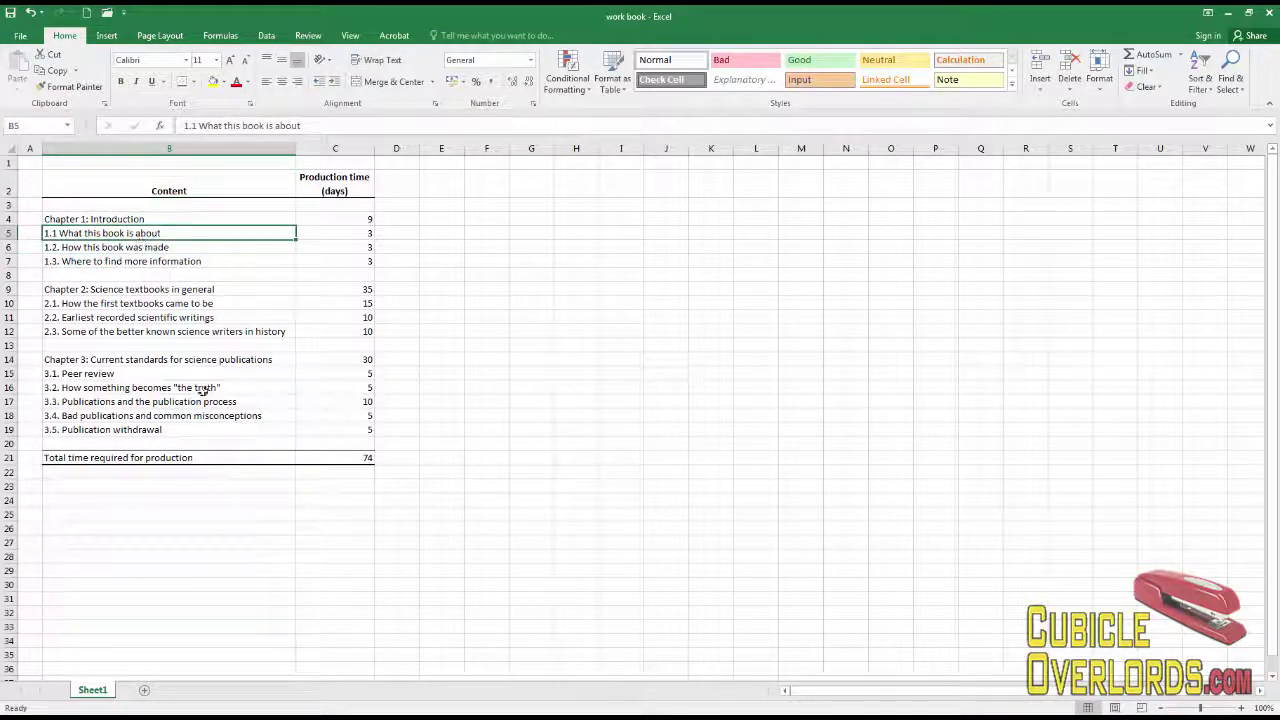
Turn off worksheet gridlines on the View tab, leaving only the outline's borders visible.
left_click(350, 35)
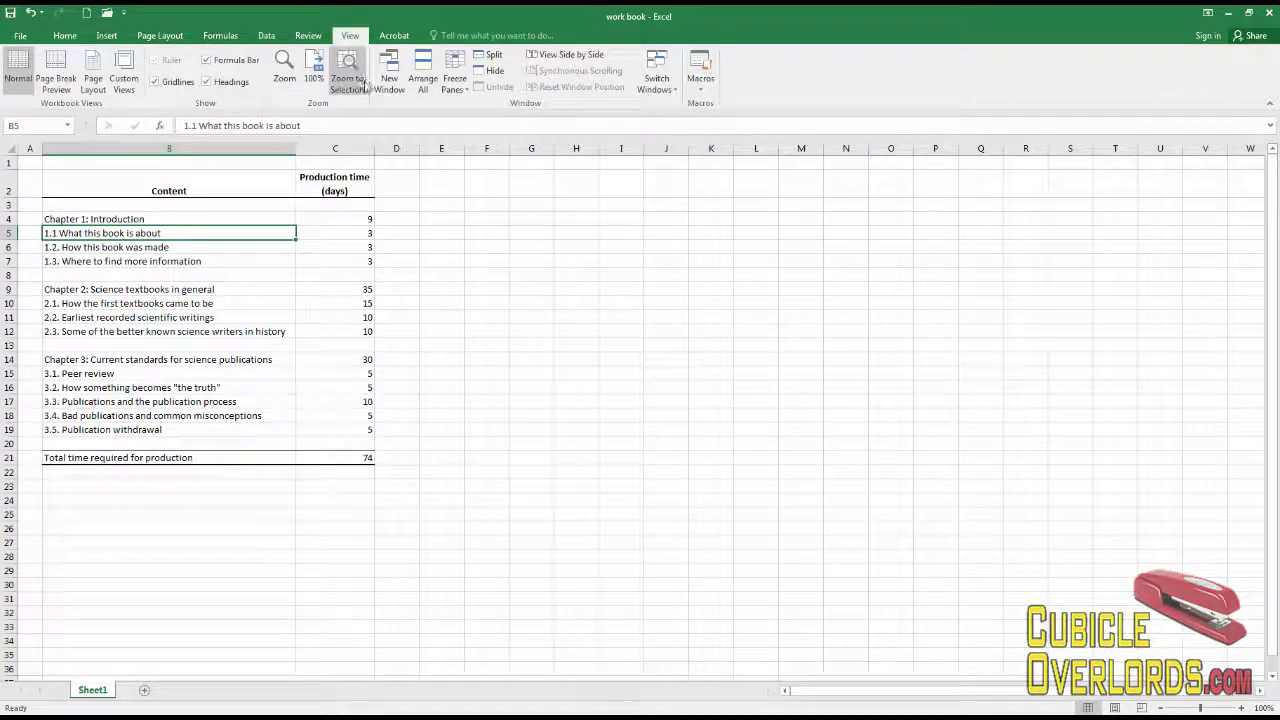
left_click(154, 82)
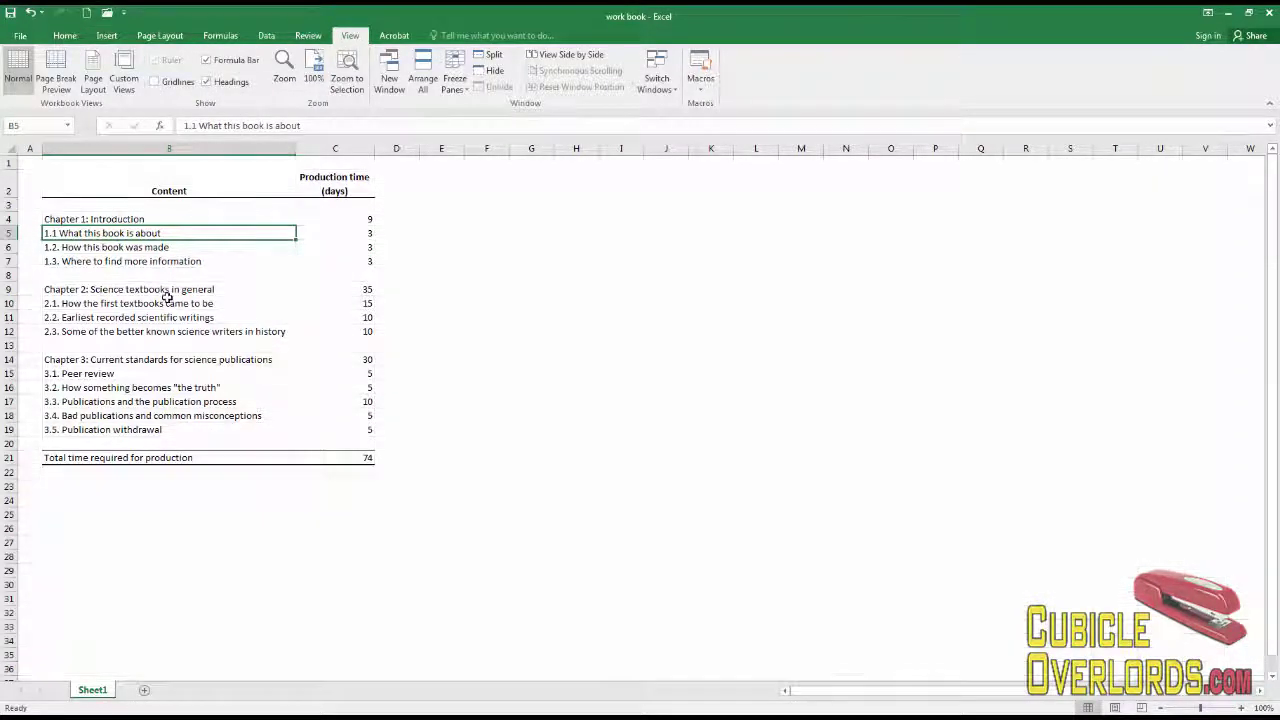
left_click(170, 302)
left_click(520, 344)
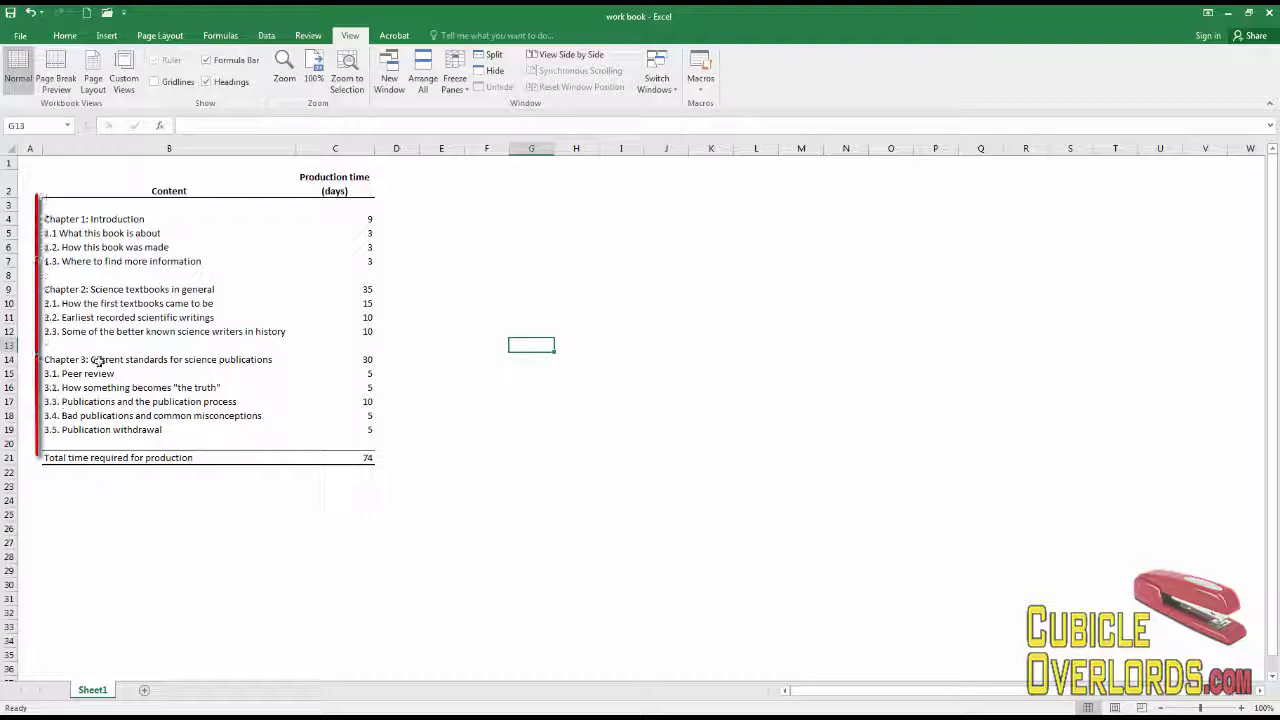
left_click(116, 234)
left_click(117, 261, "shift")
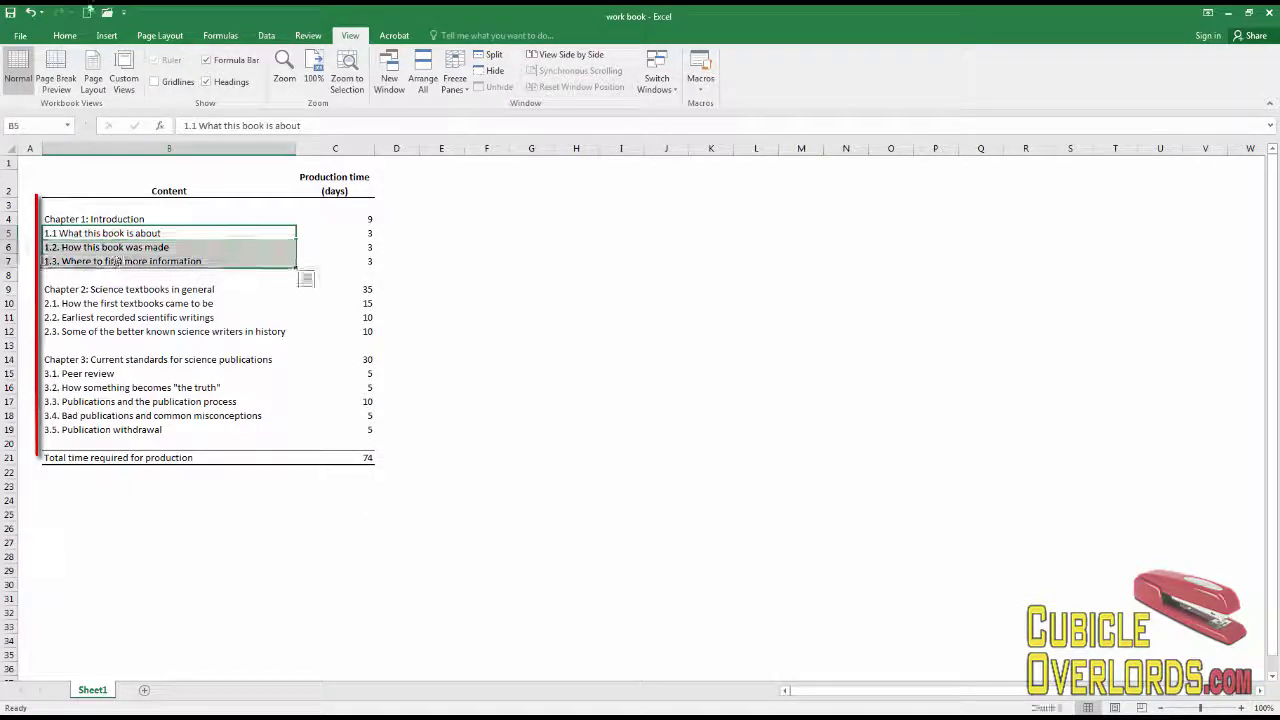
left_click(64, 35)
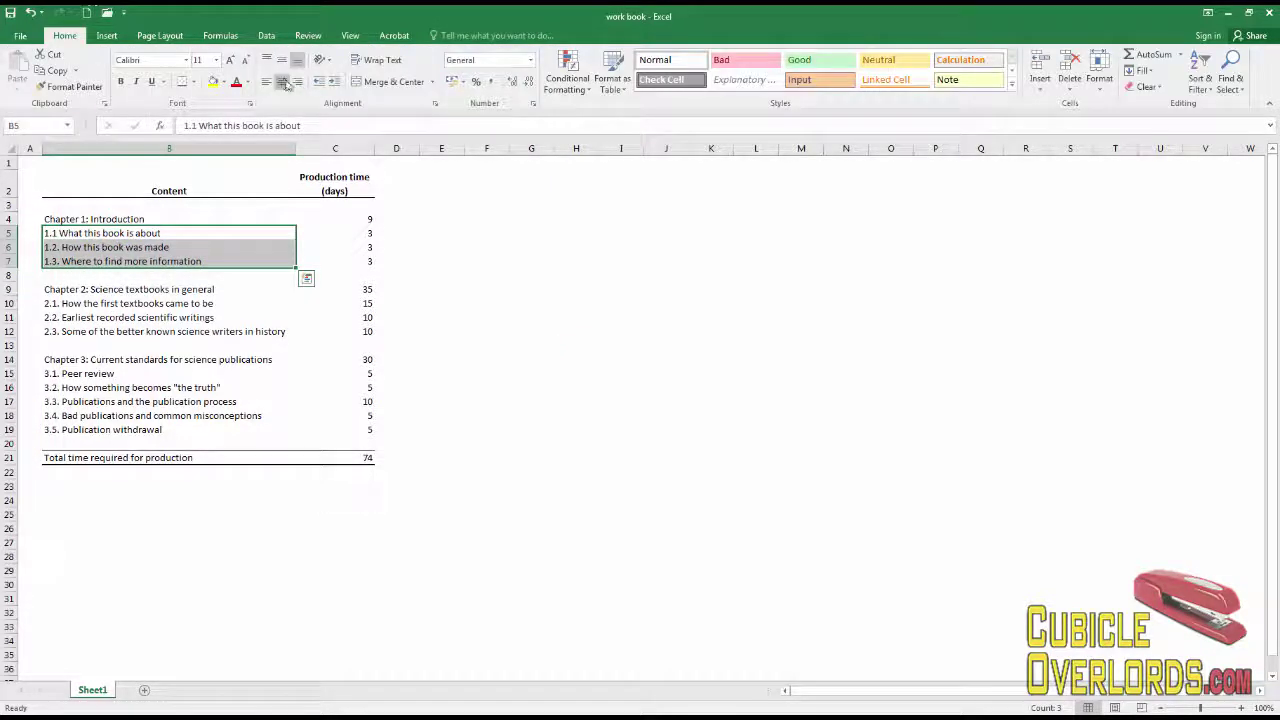
left_click(297, 82)
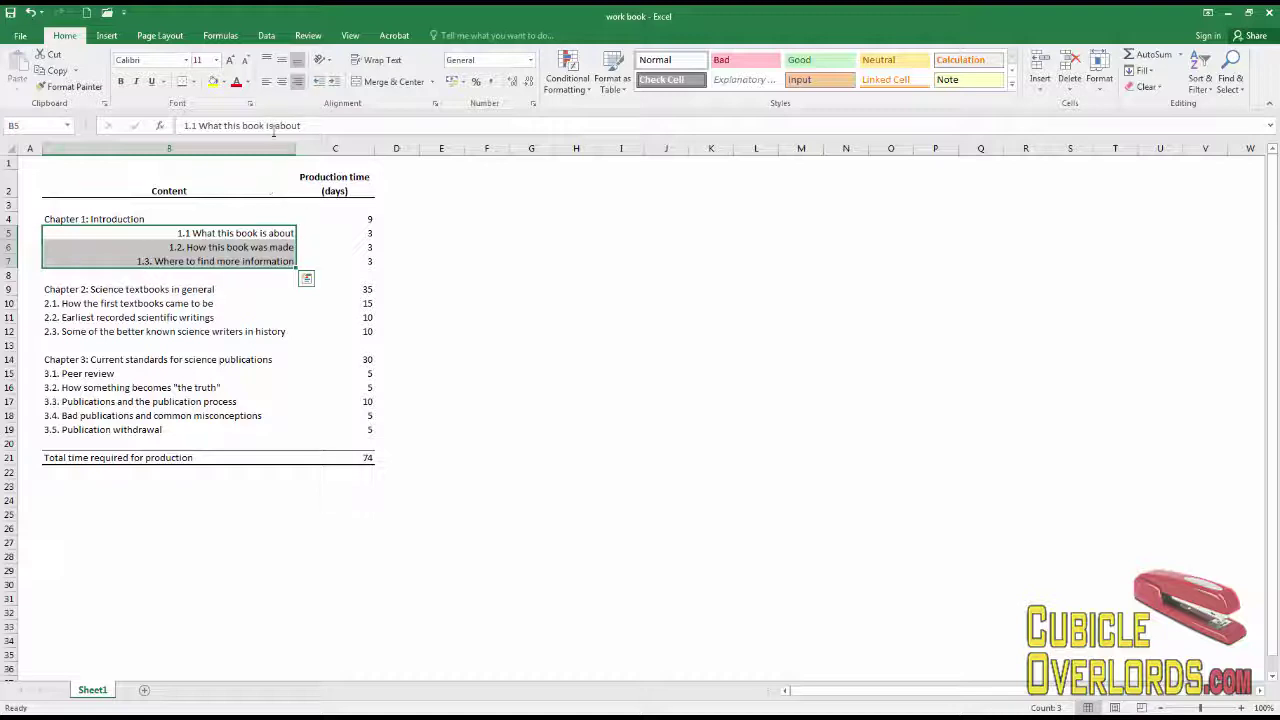
left_click(266, 82)
left_click(401, 287)
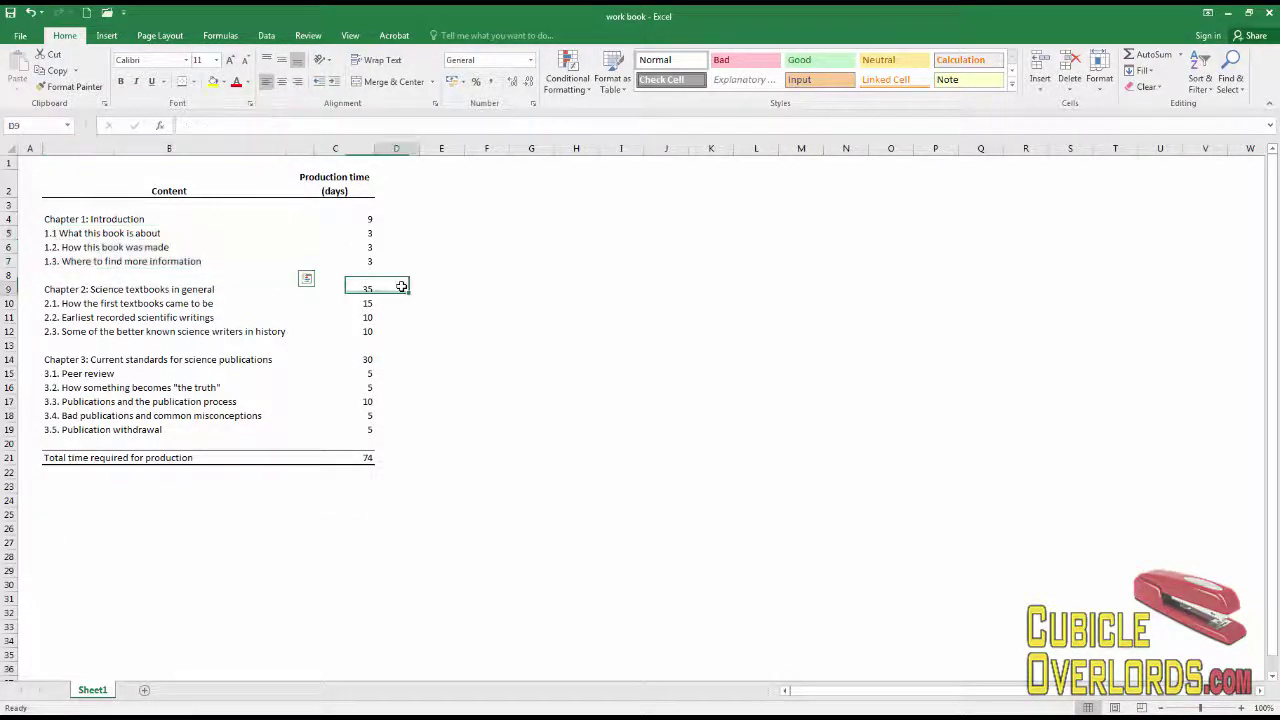
left_click(168, 232)
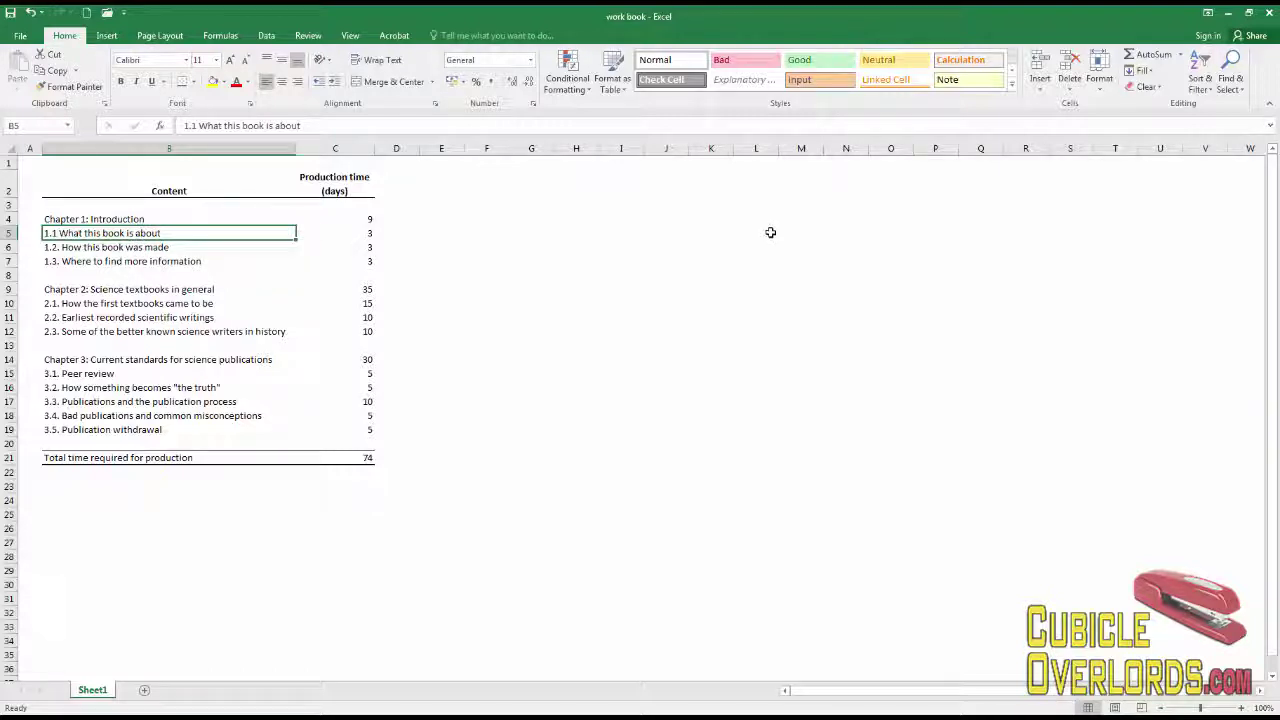
Try adding leading spaces to sub-chapter 1.1, then cancel and undo that attempt.
key("F2")
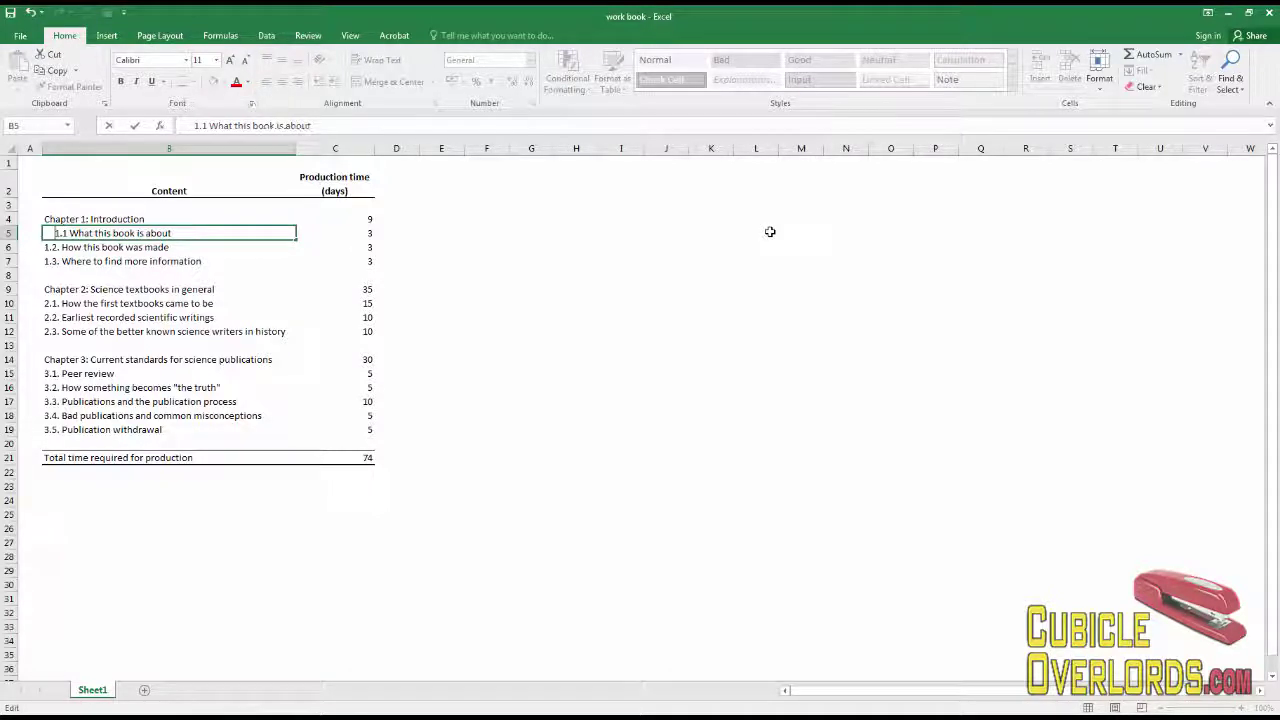
key("Return")
key("F2")
key("Home")
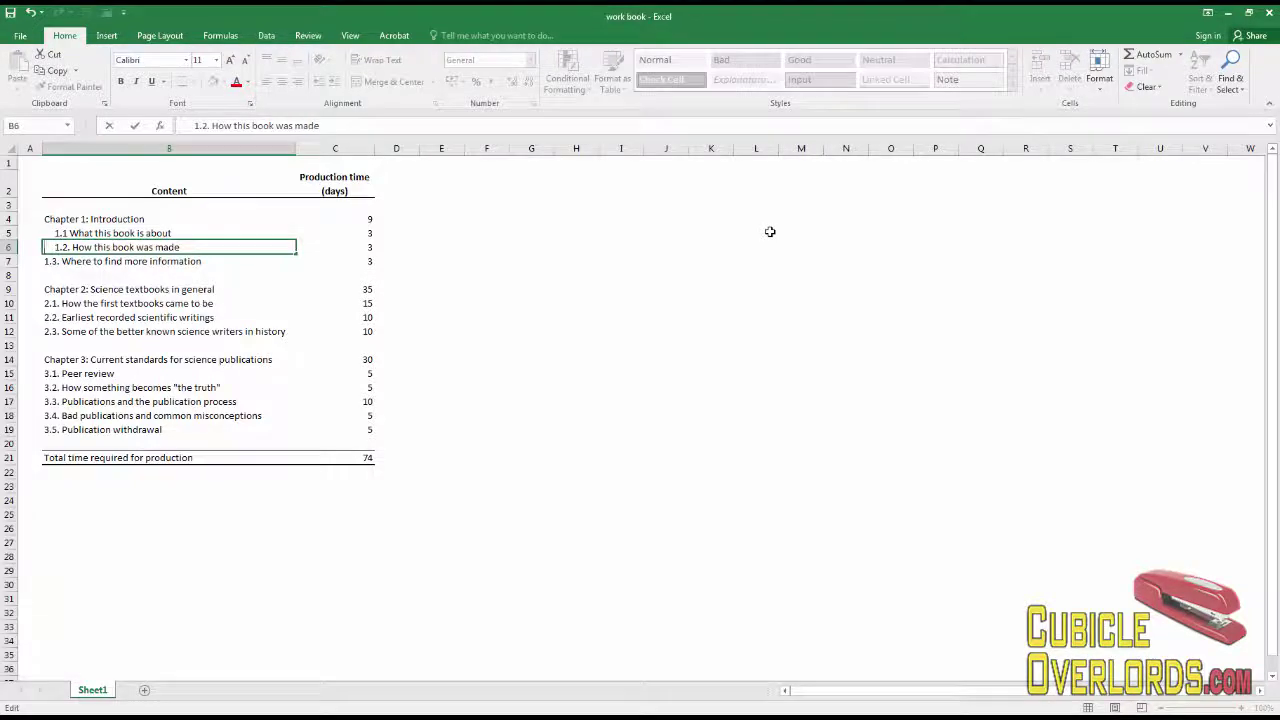
key("Escape")
key("ctrl+z")
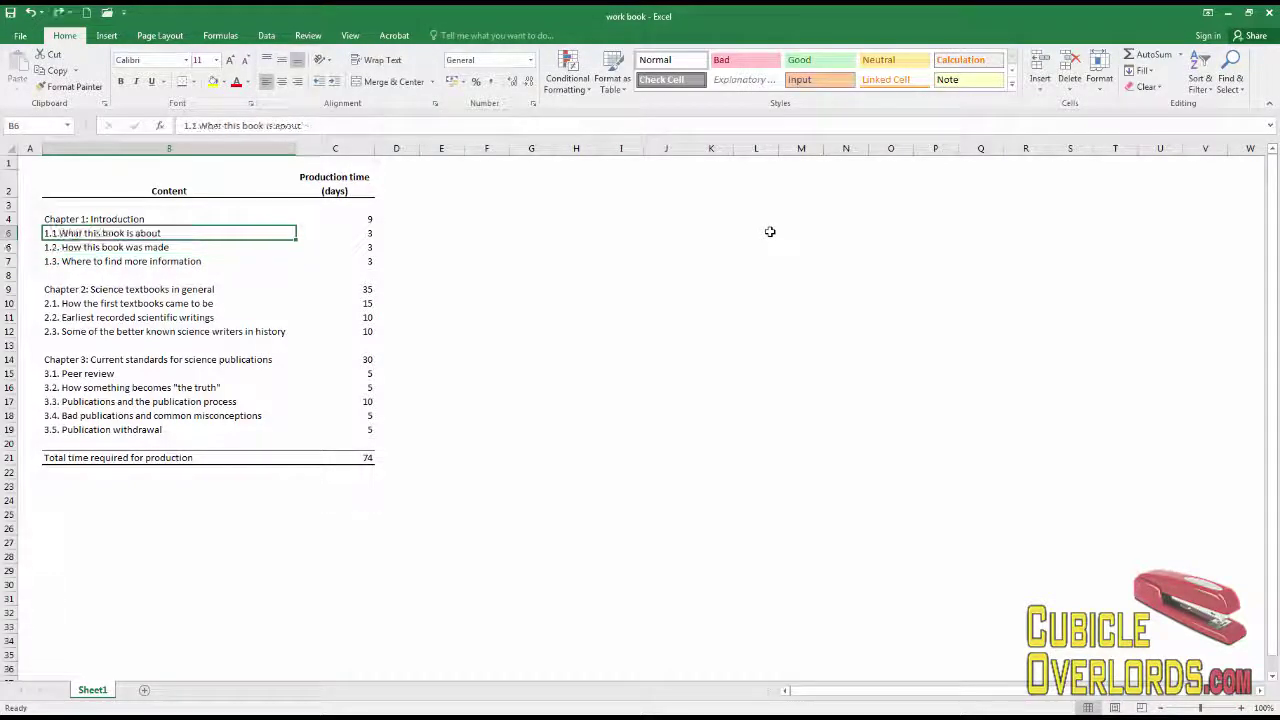
Indent sub-chapters 1.1 and 1.2 with leading spaces typed before their text.
key("F2")
key("Home")
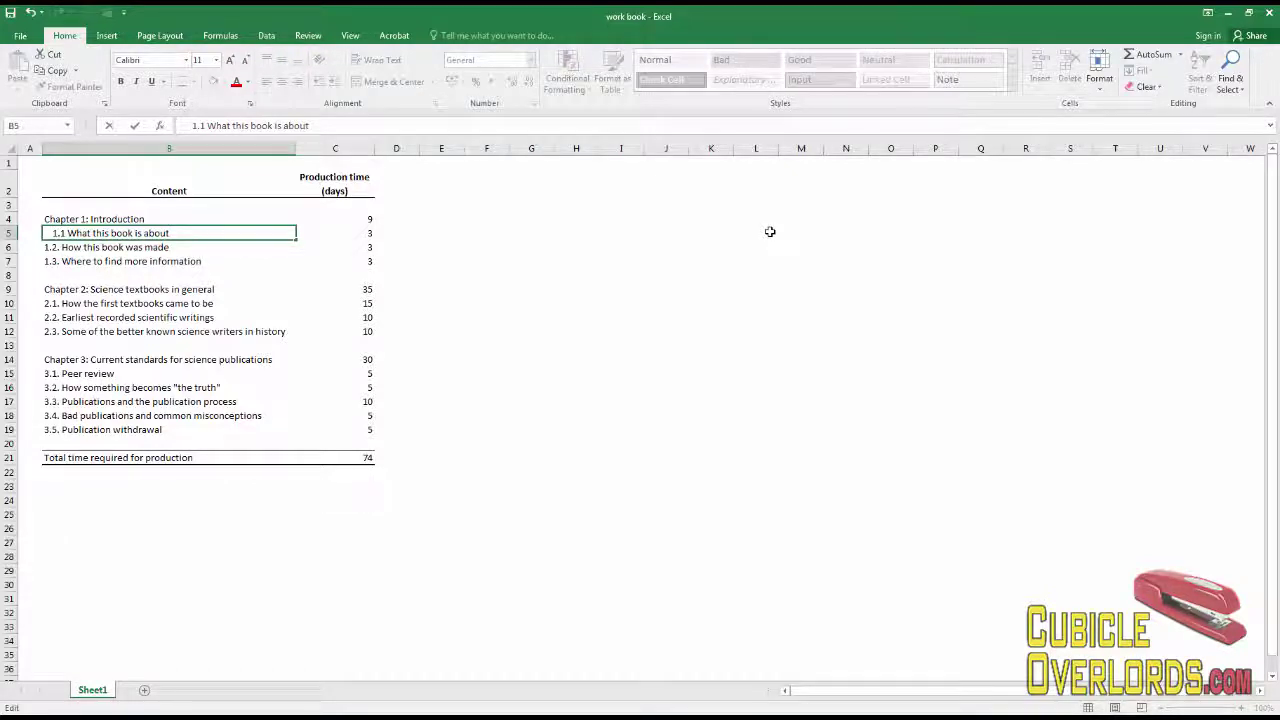
key("Return")
key("F2")
key("Home")
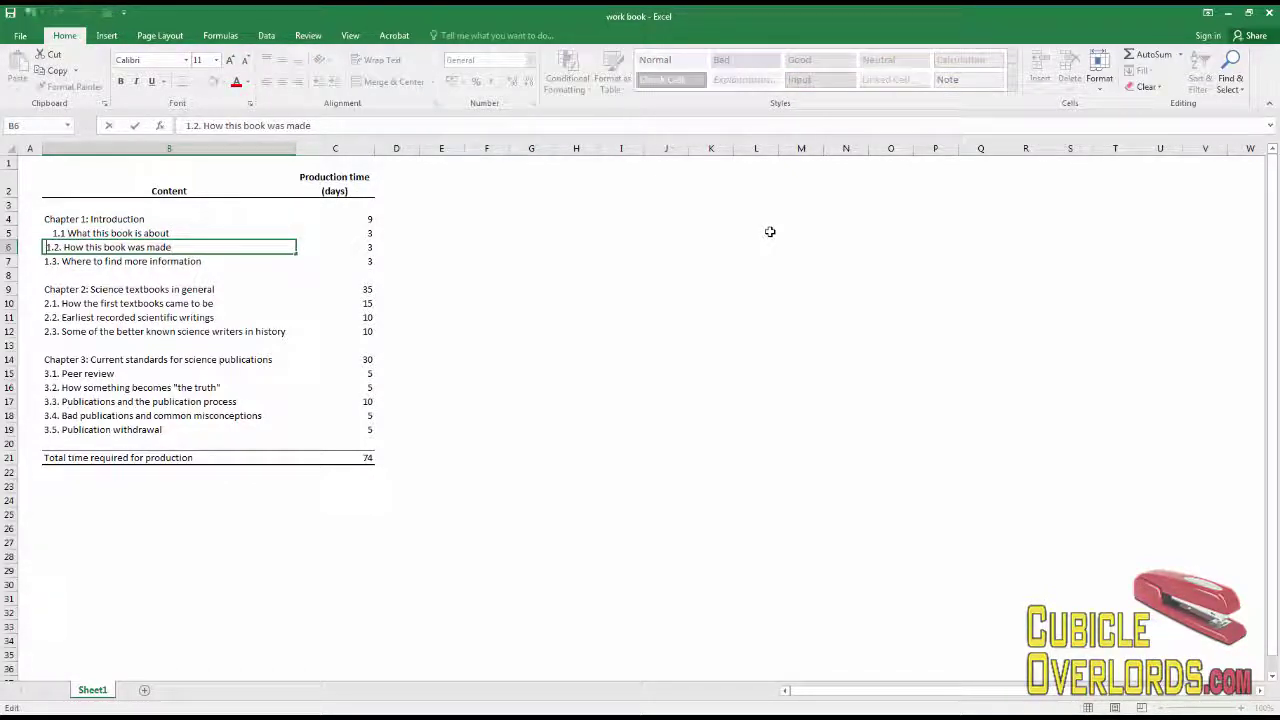
key("ctrl+Return")
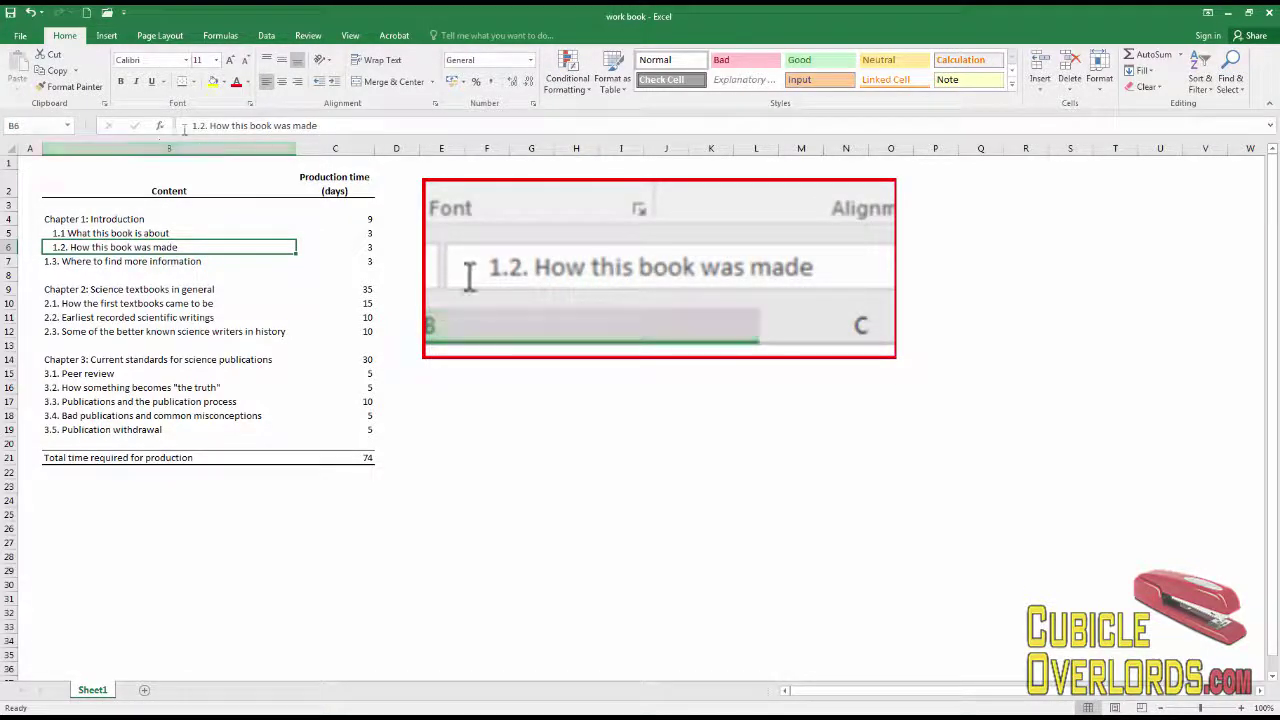
left_click_drag(190, 125, 155, 137)
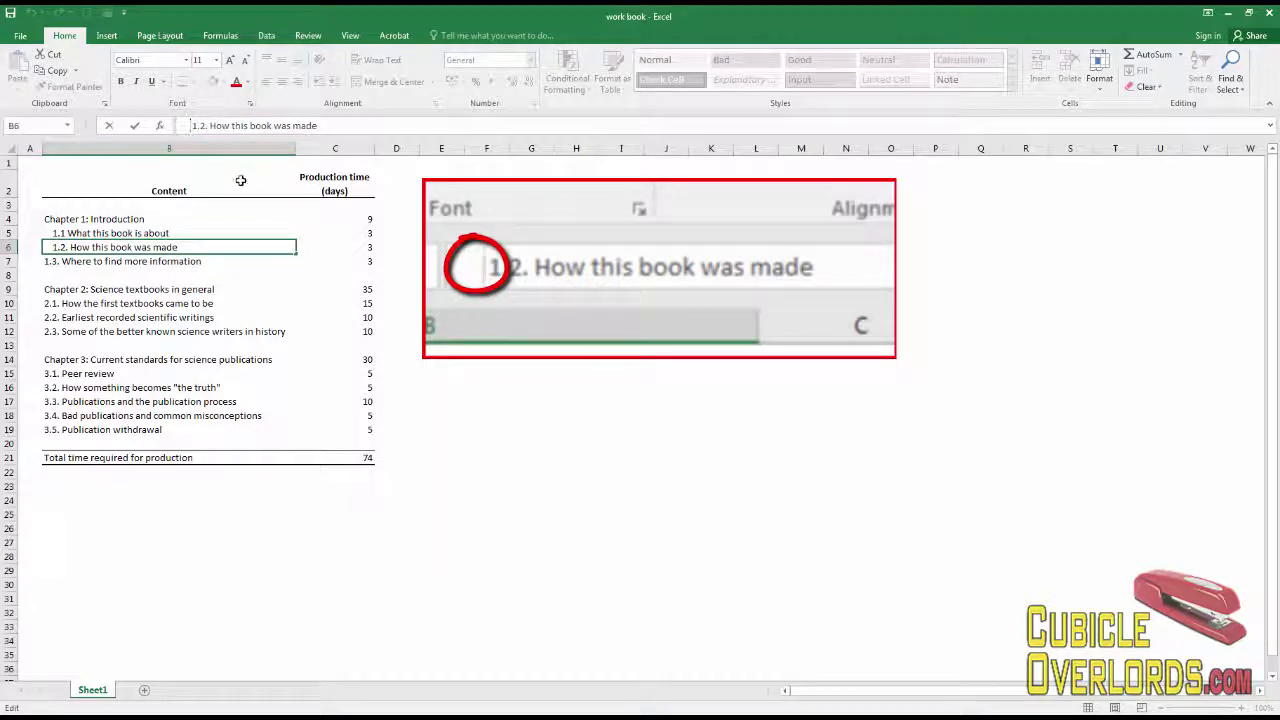
key("Return")
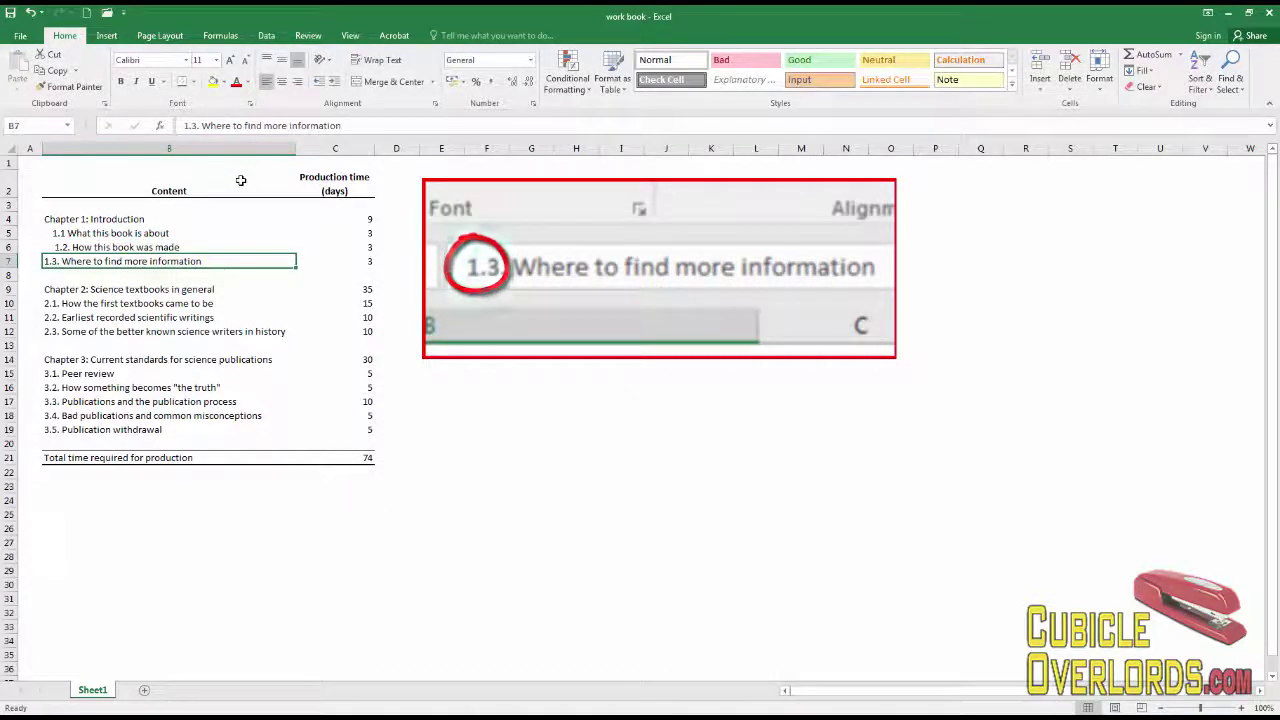
key("Up")
key("F2")
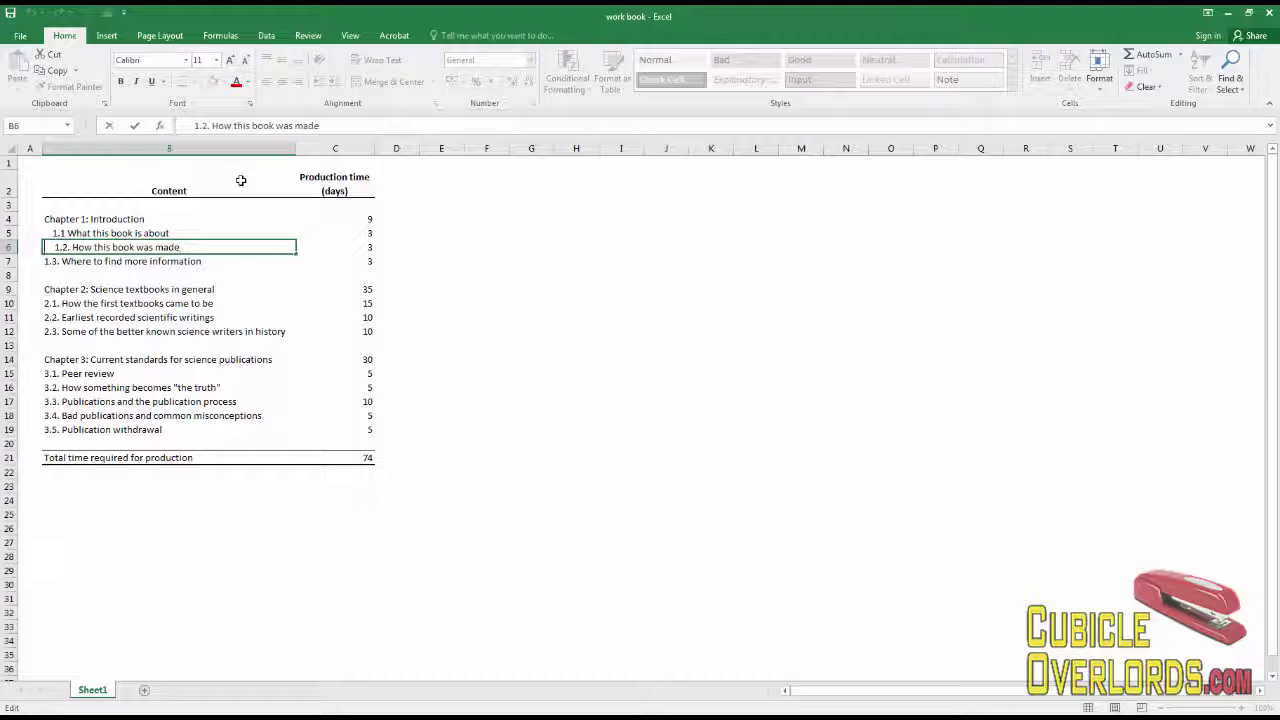
key("Home")
key("Delete")
key("Return")
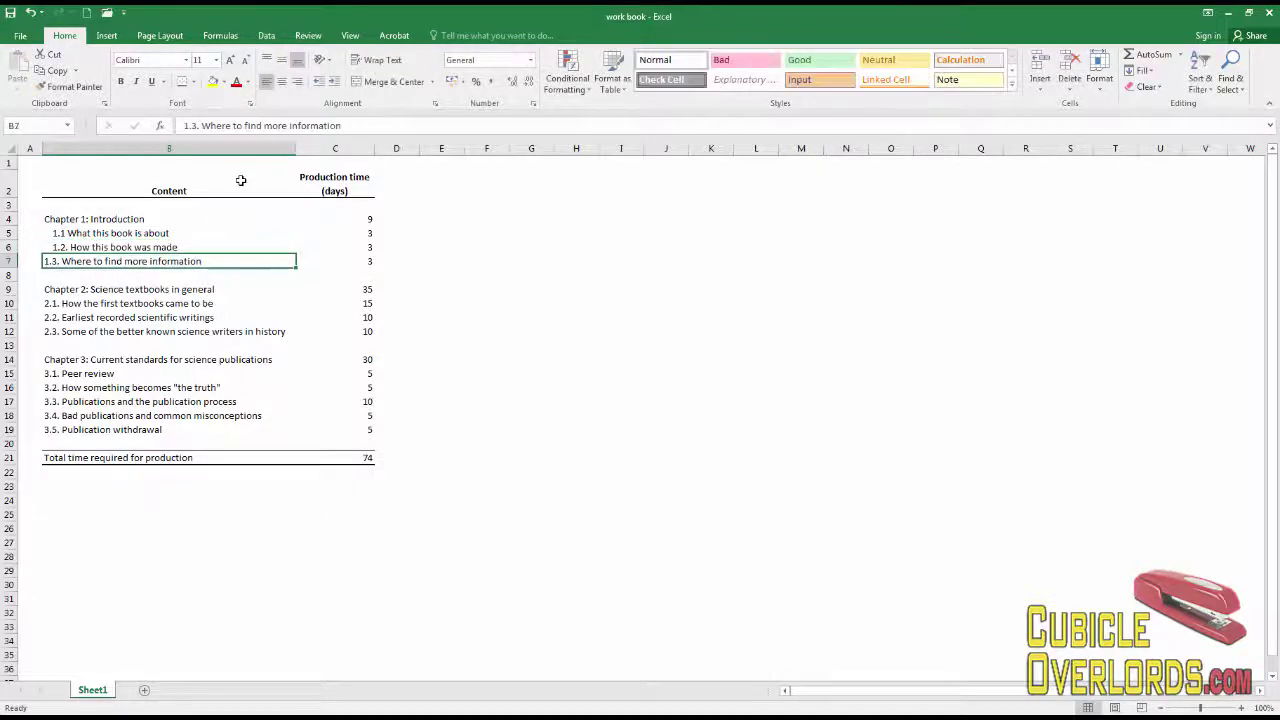
key("Up")
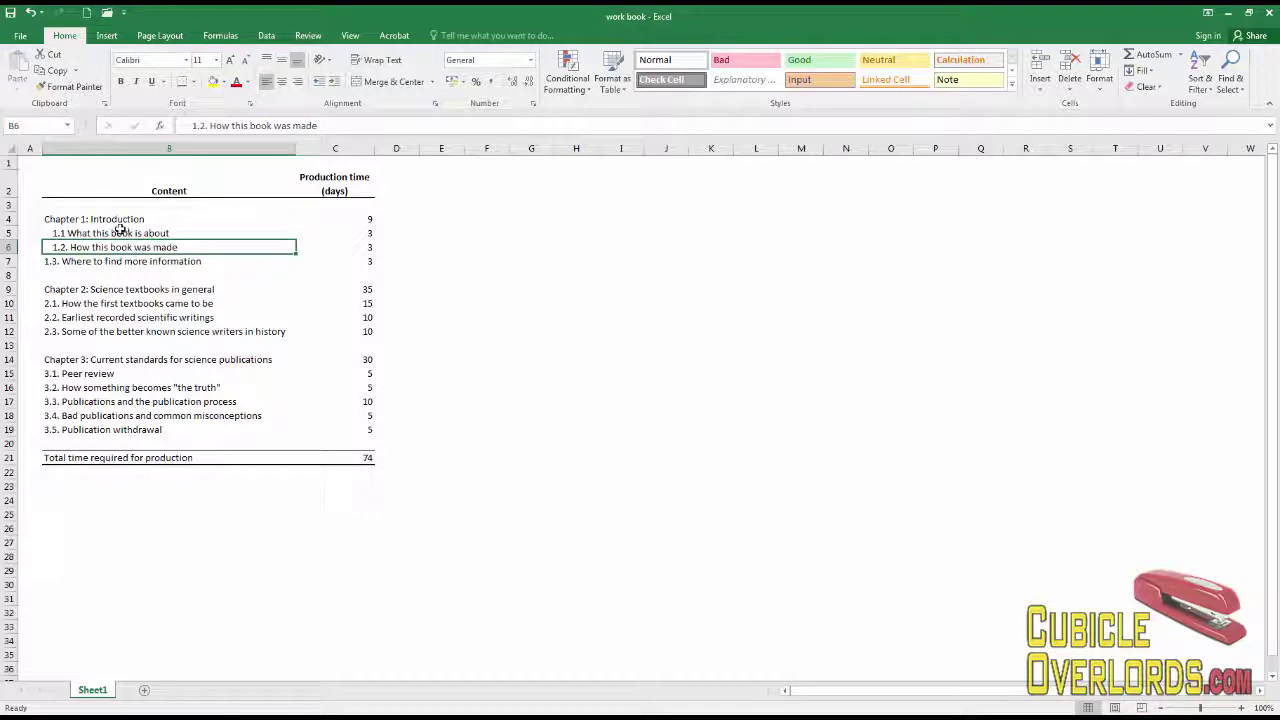
Delete the leading spaces from sub-chapters 1.2 and 1.1 in B6 and B5.
left_click(193, 125)
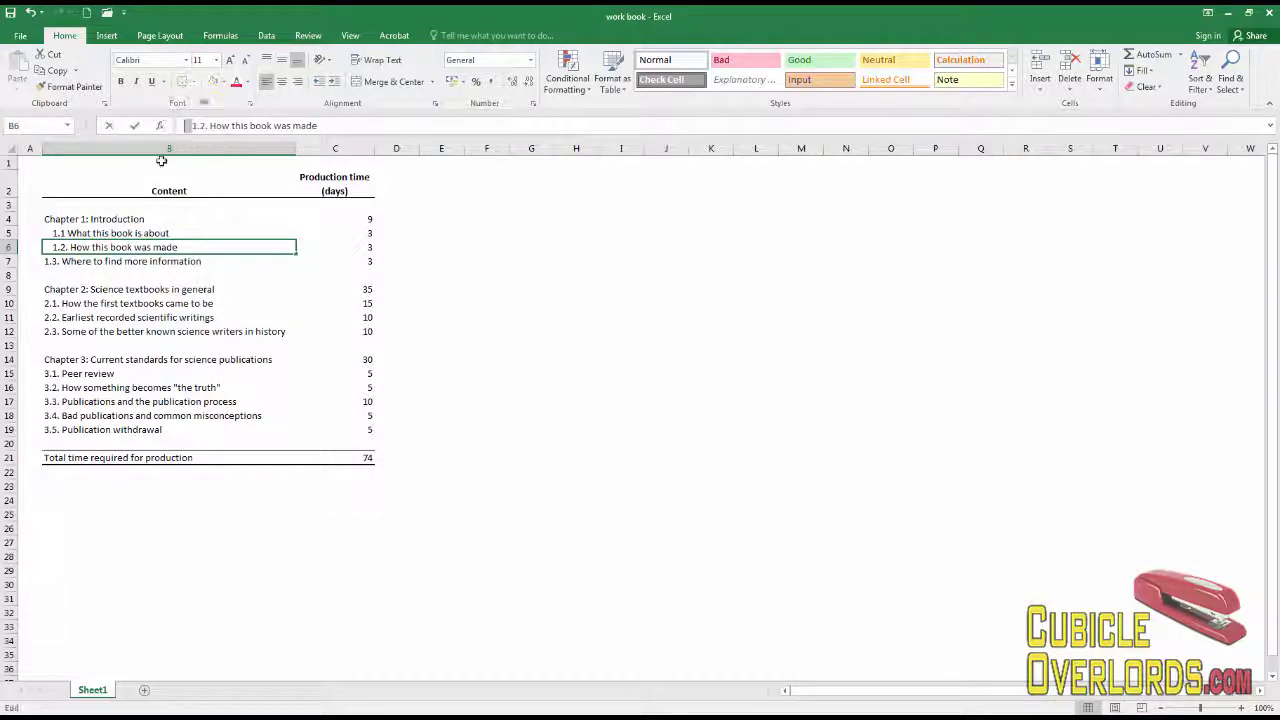
key("BackSpace")
key("BackSpace")
key("BackSpace")
key("Return")
key("Up")
key("Up")
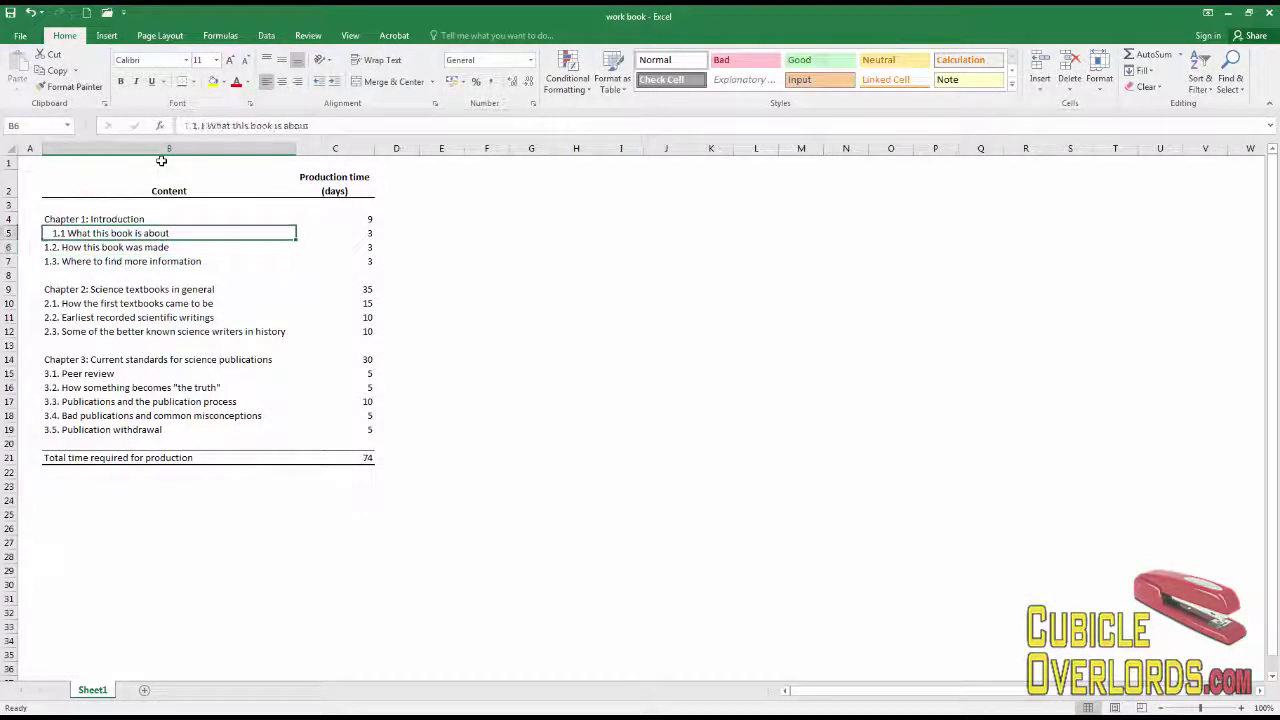
key("F2")
key("Home")
key("Delete")
key("Delete")
key("Delete")
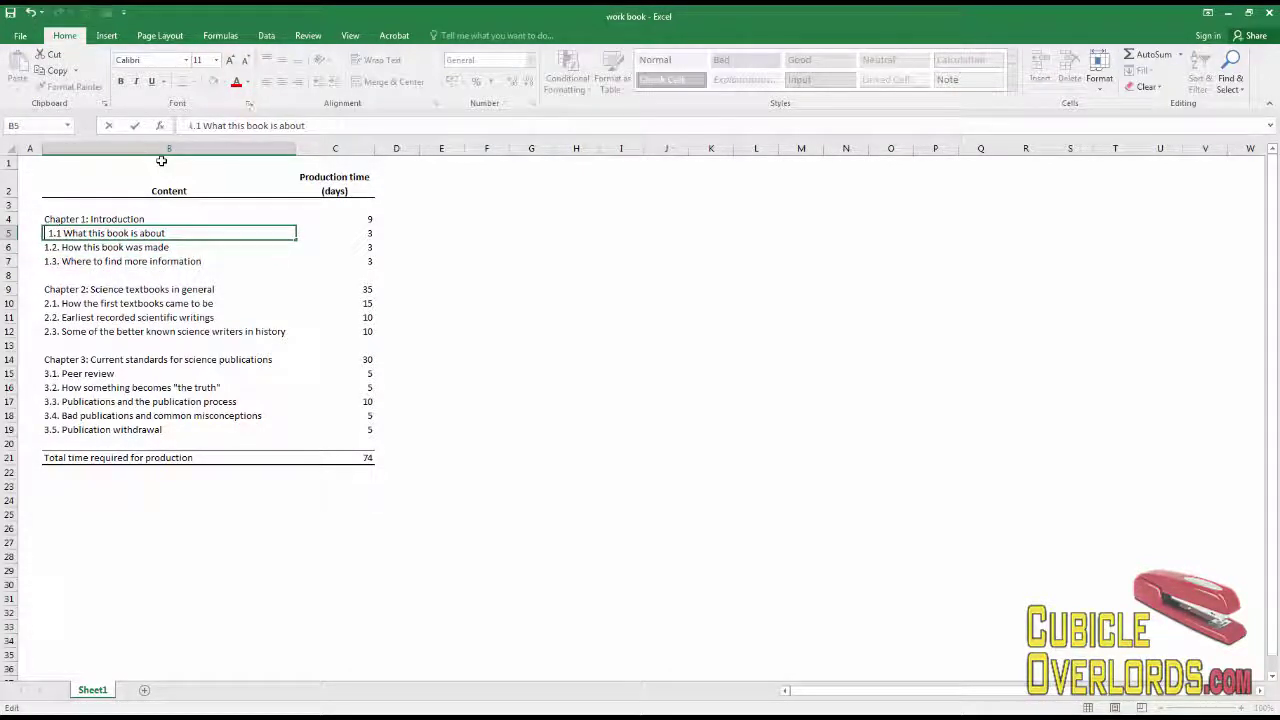
key("Delete")
key("Return")
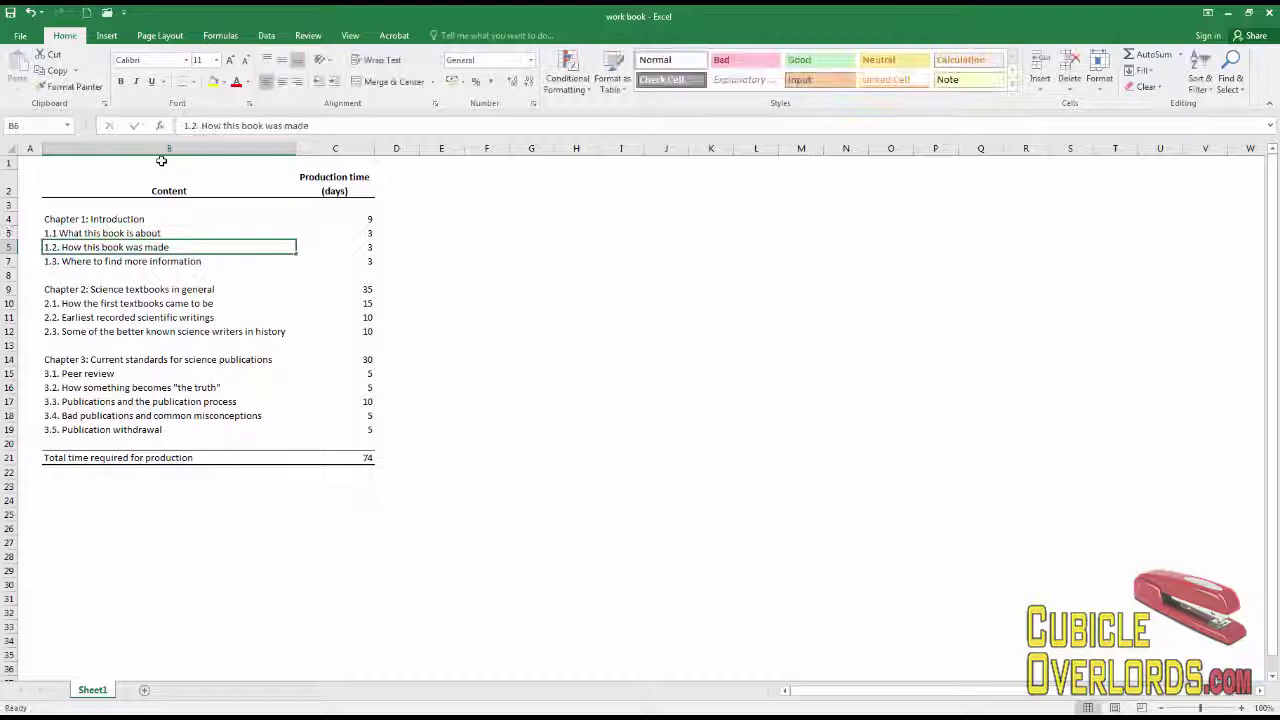
key("Up")
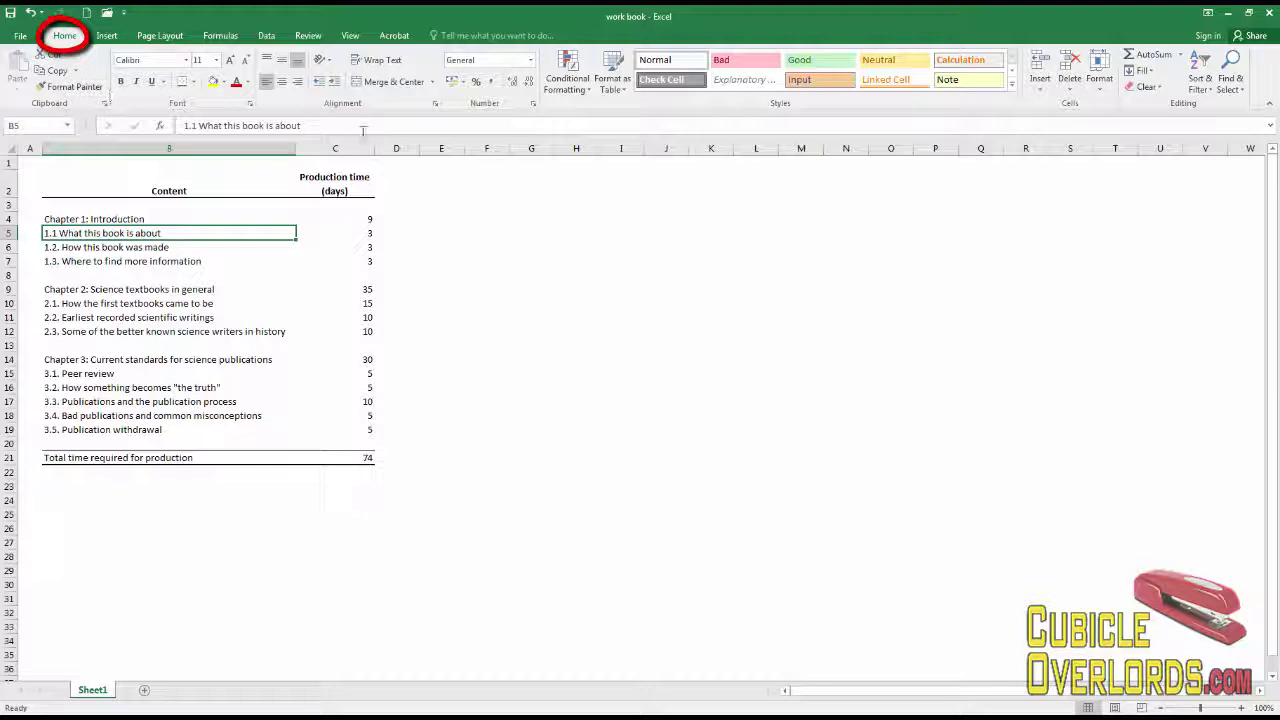
Increase the indent of sub-chapters B5:B7 and B10:B12 by one level.
left_click(166, 262, "shift")
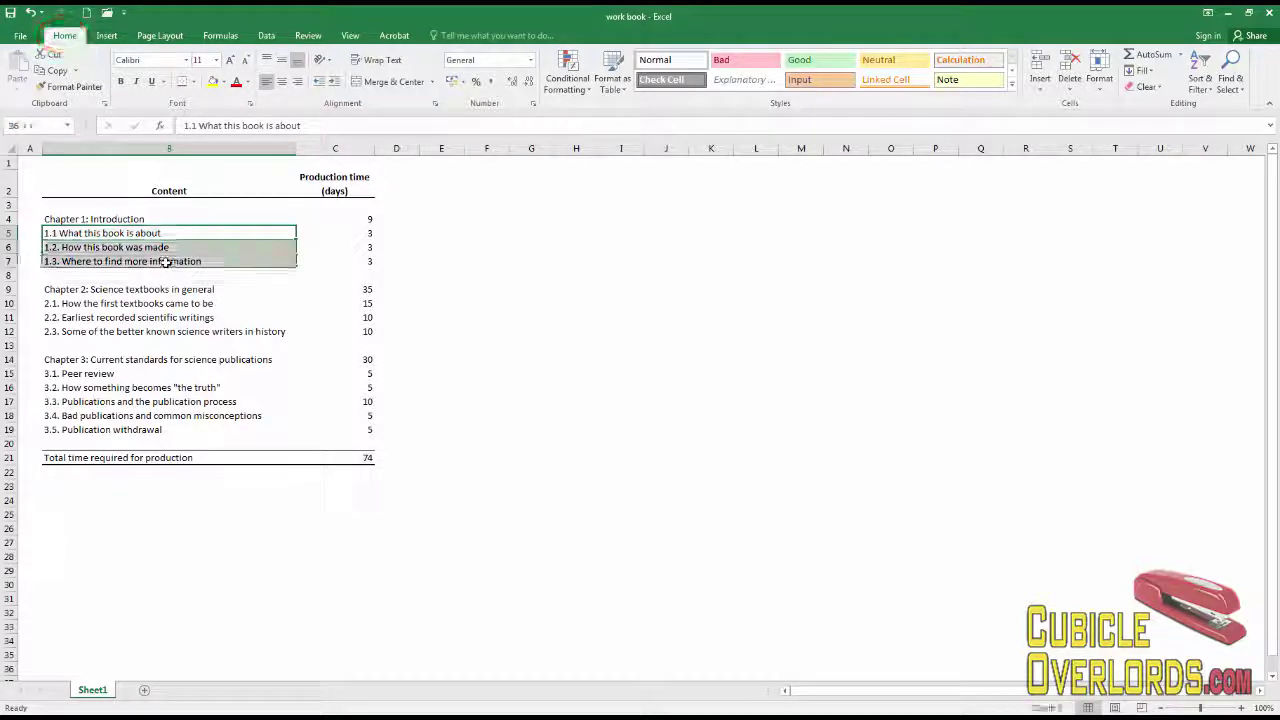
left_click(334, 86)
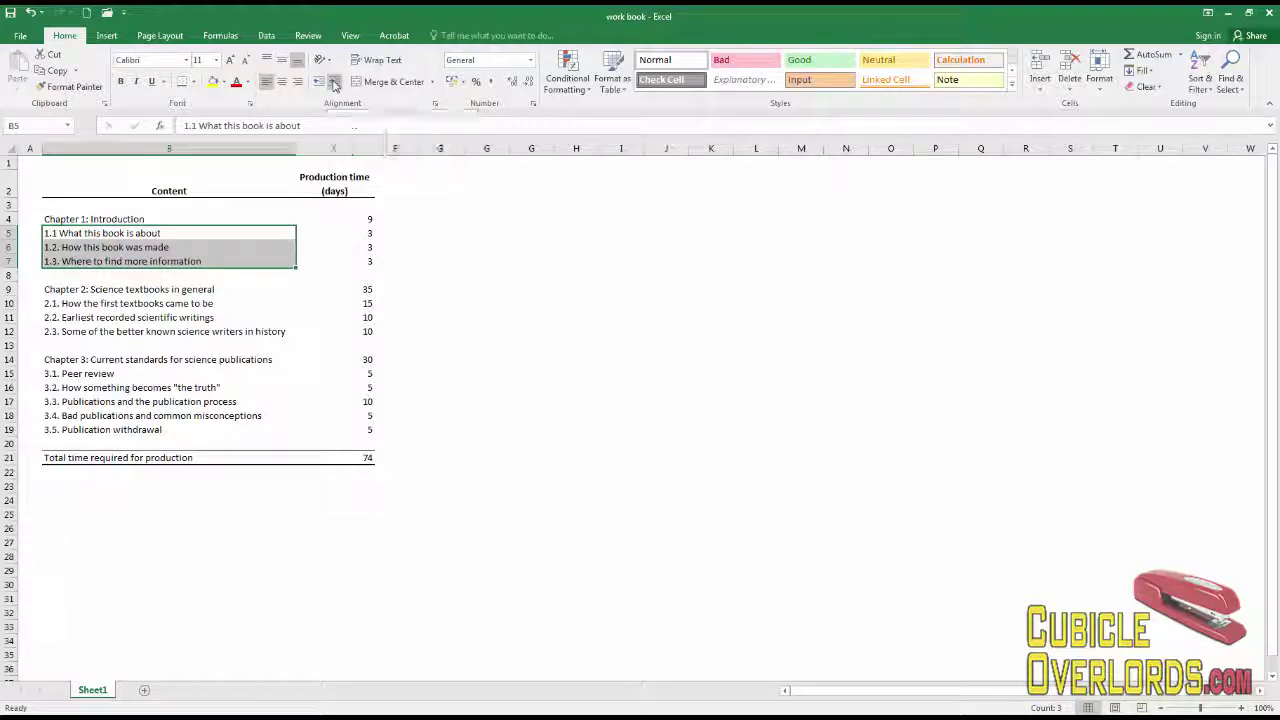
left_click(312, 303)
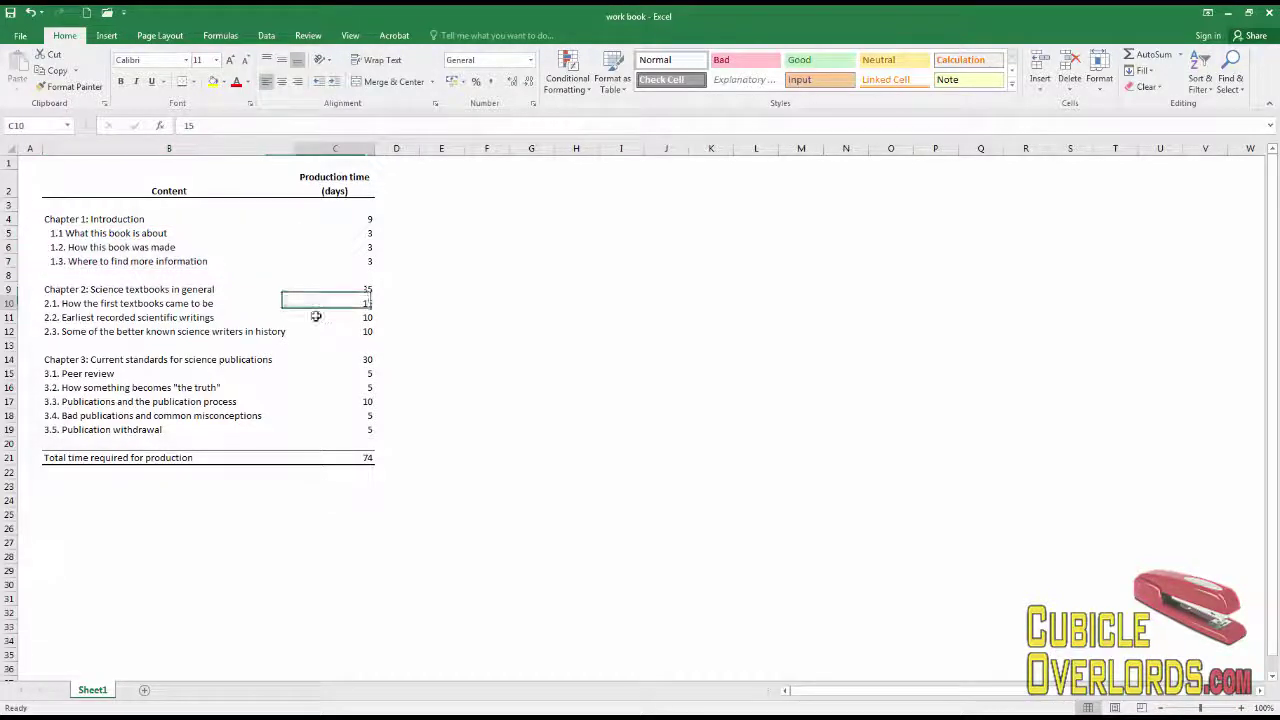
left_click(88, 304)
left_click(94, 334, "shift")
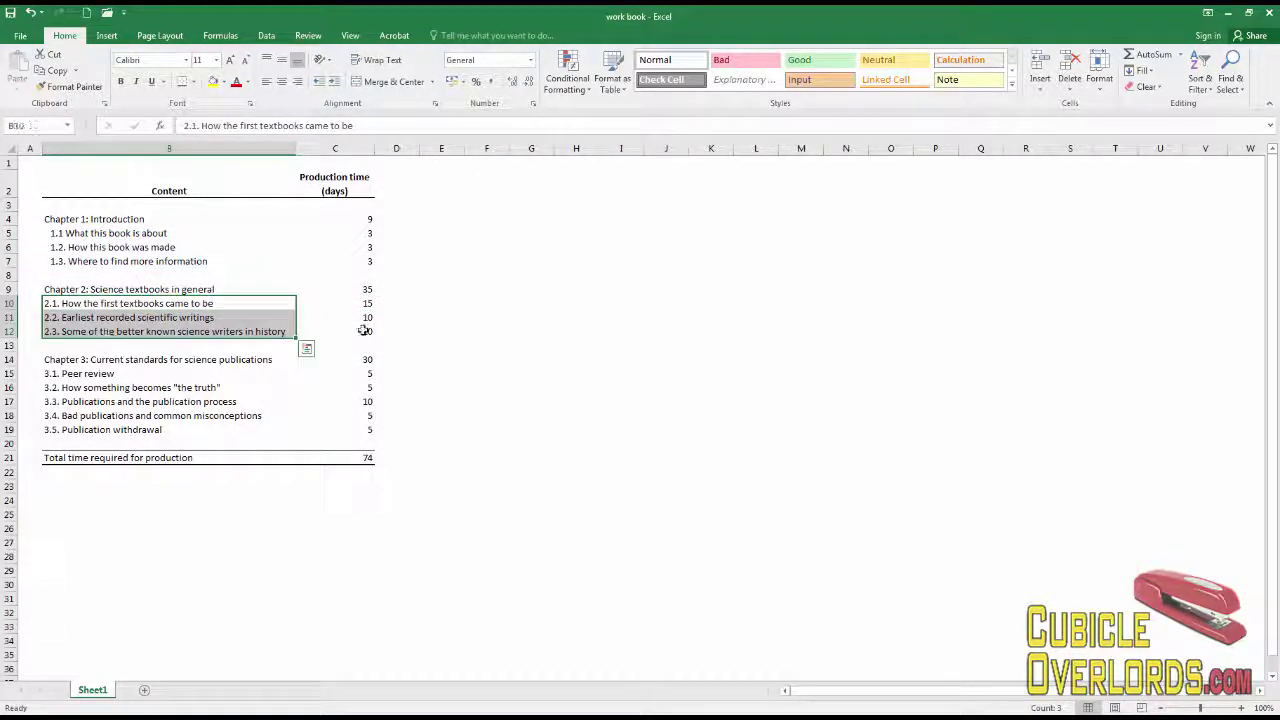
left_click(334, 83)
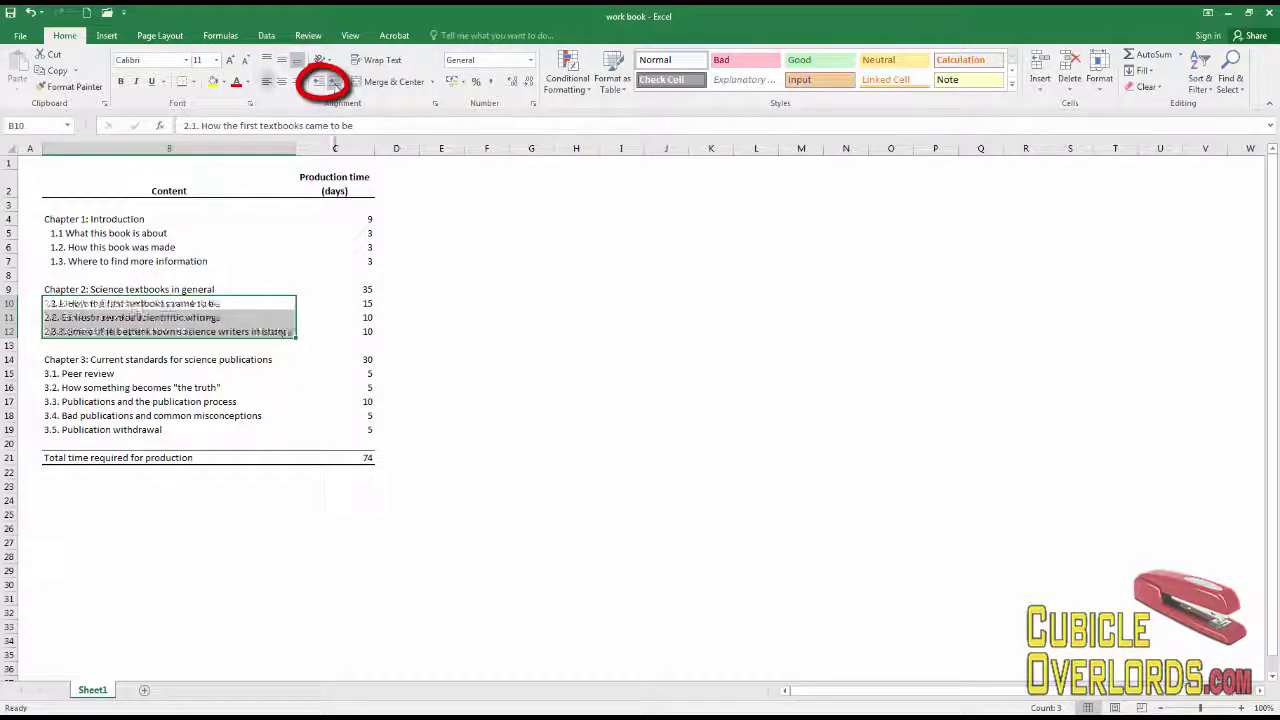
Increase the indent of Chapter 3 sub-chapters B15:B19 by one level.
left_click(152, 417)
left_click(80, 373)
left_click(160, 428, "shift")
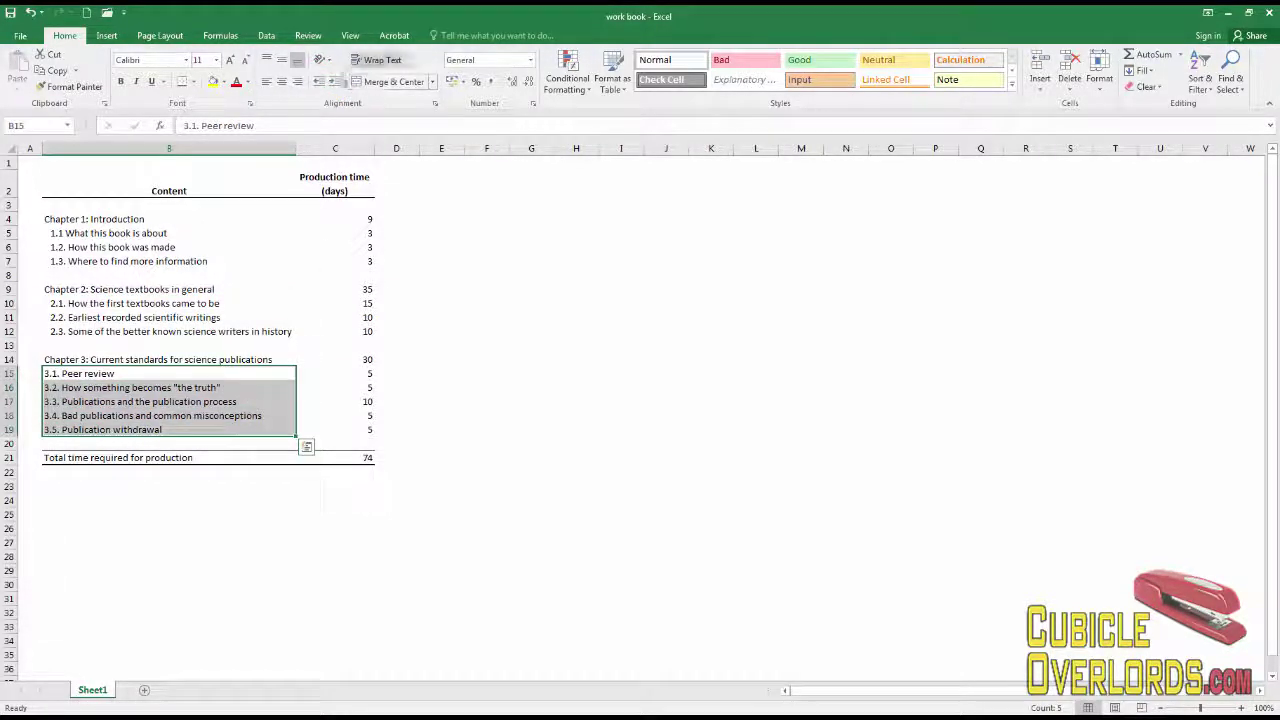
left_click(334, 83)
left_click(257, 330)
left_click(483, 357)
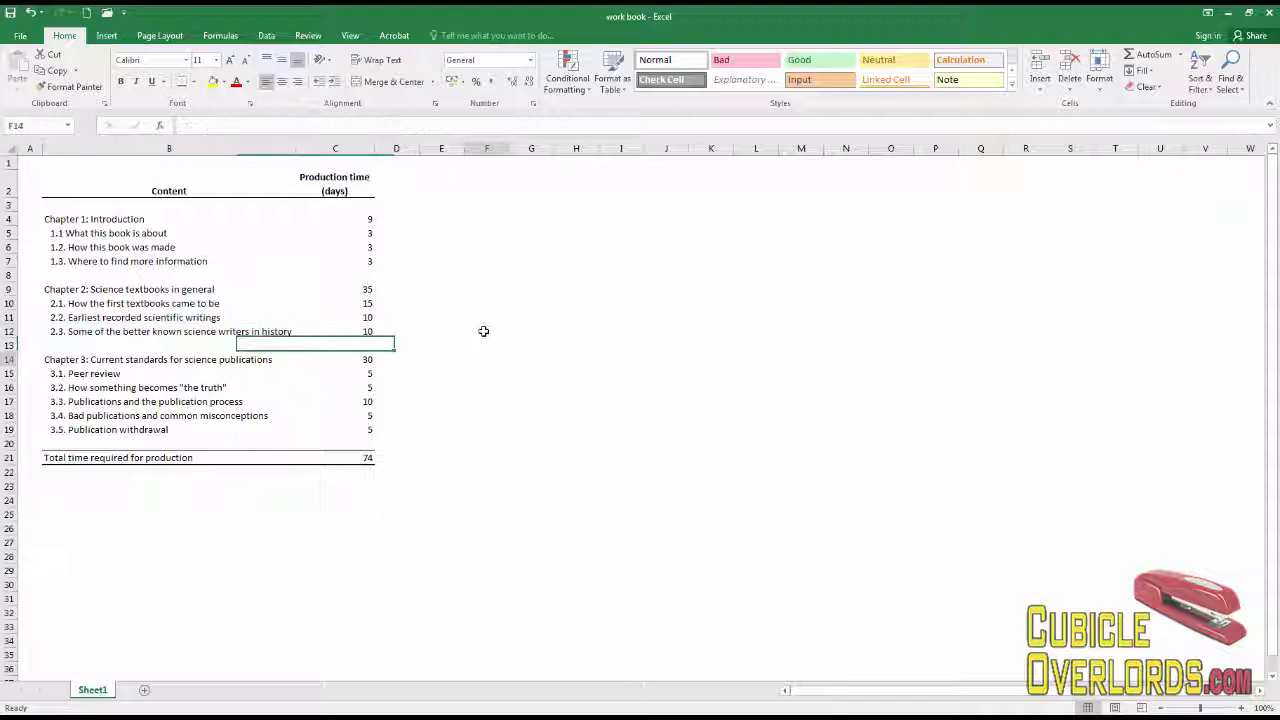
left_click(438, 230)
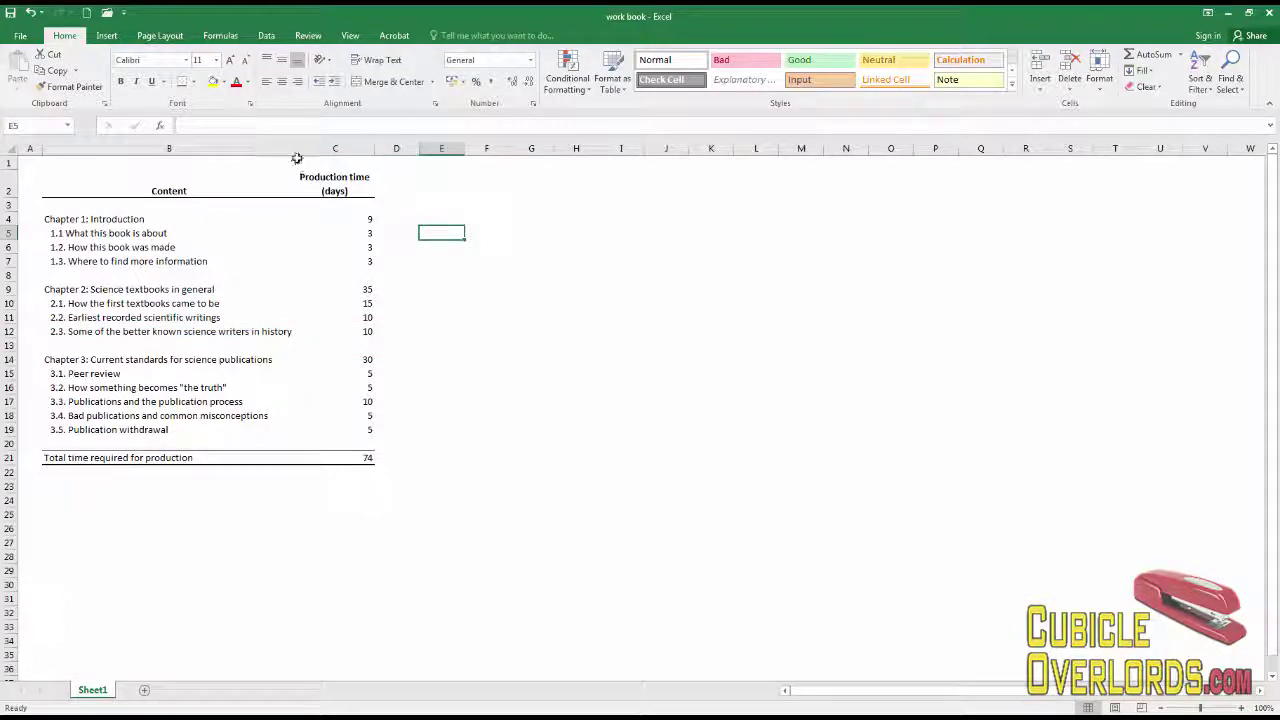
Indent sub-chapters 2.2–2.3 and 3.3–3.5 a second level deeper.
left_click(120, 250)
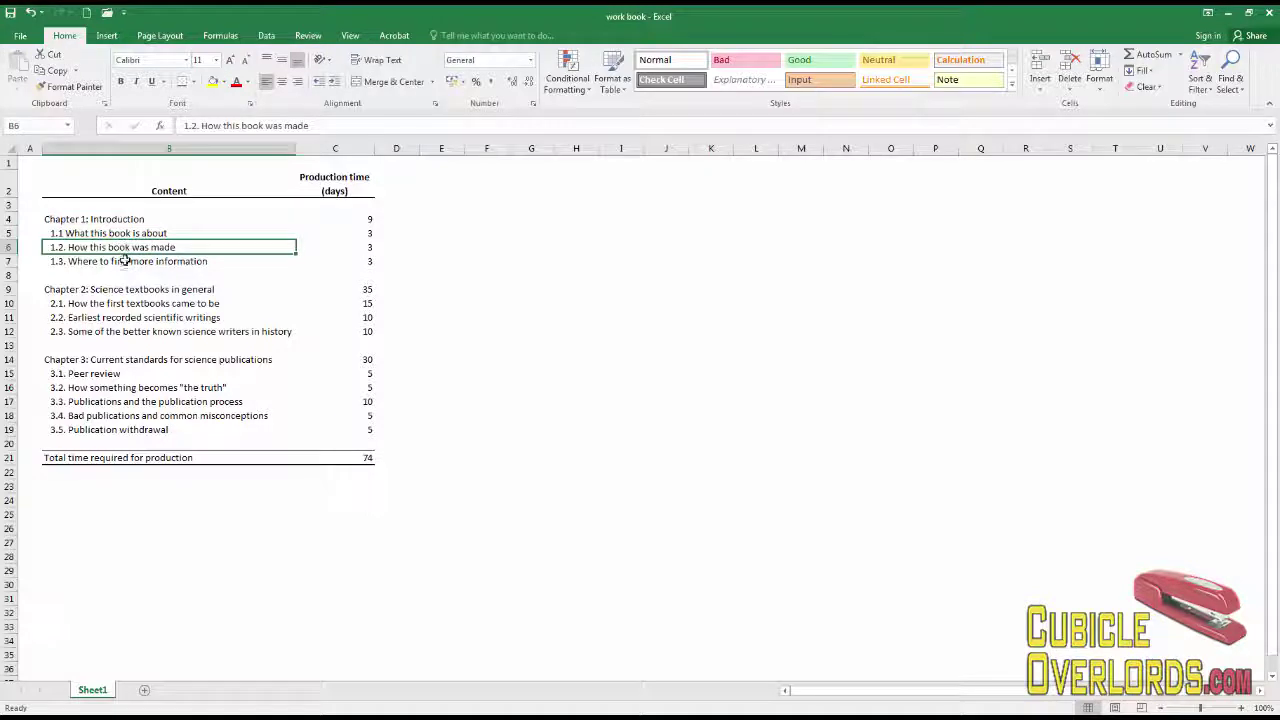
left_click(124, 260, "shift")
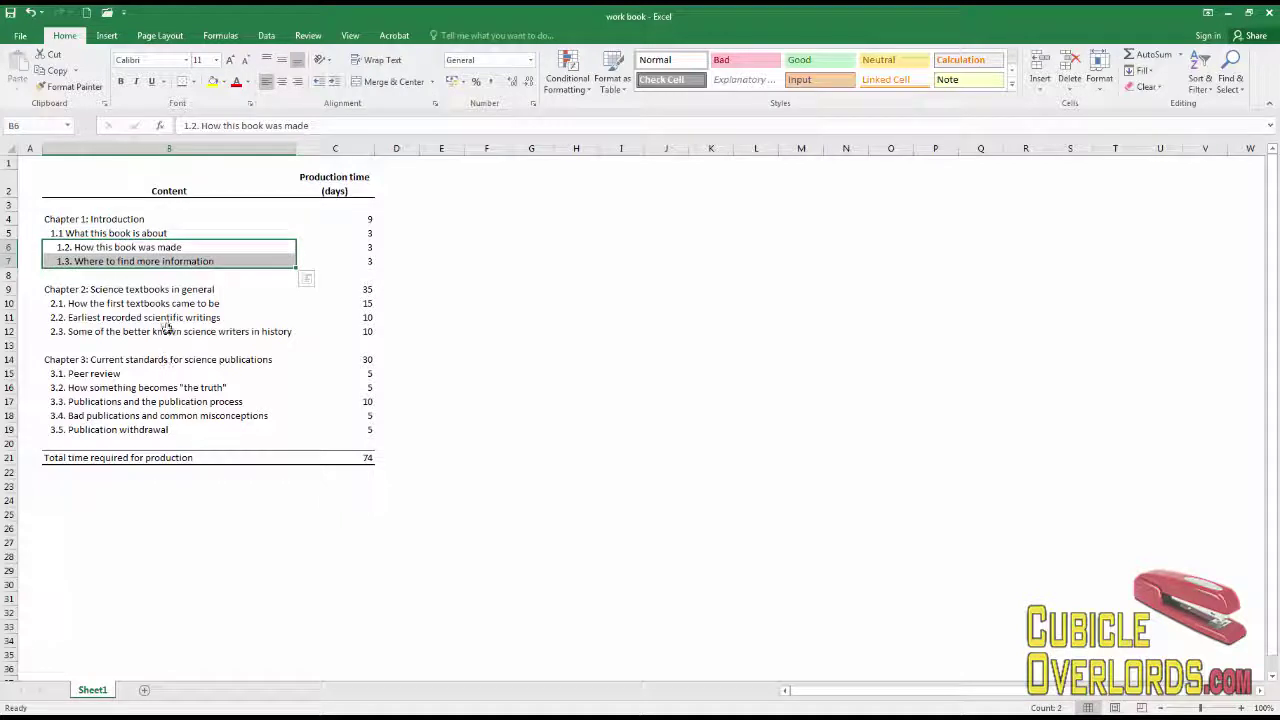
left_click_drag(160, 318, 160, 332)
left_click(333, 81)
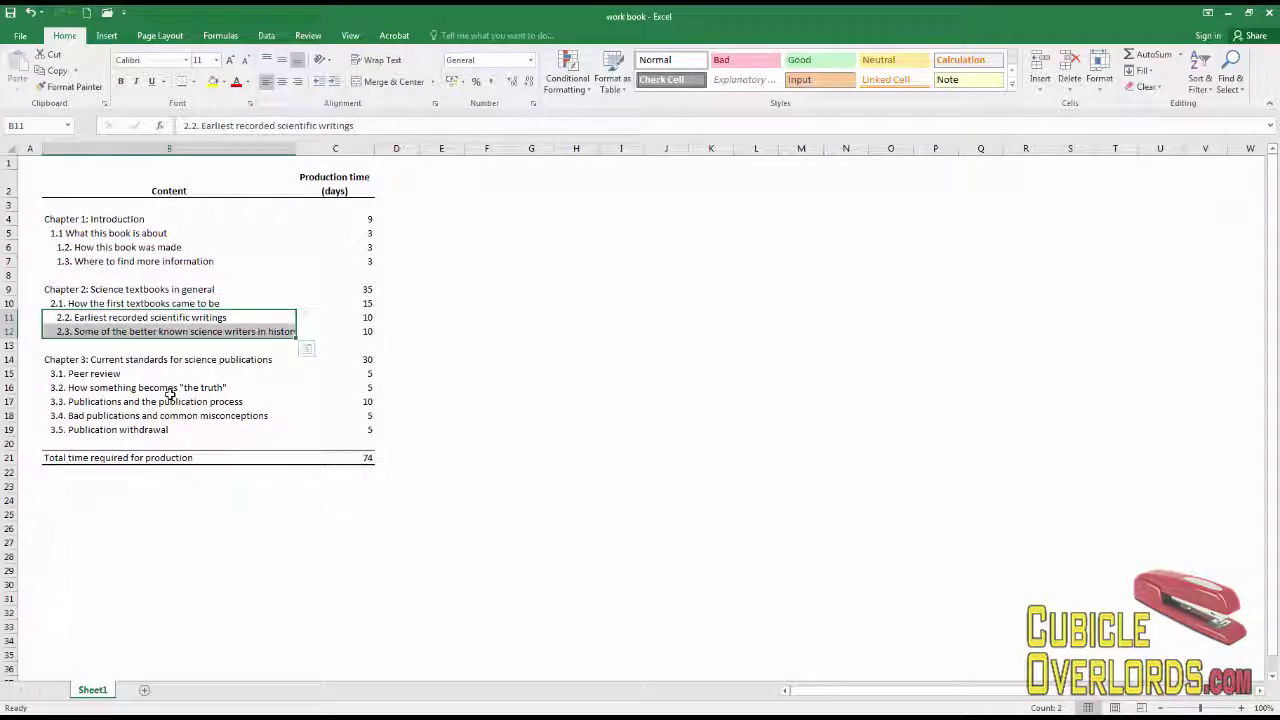
left_click_drag(171, 403, 171, 429)
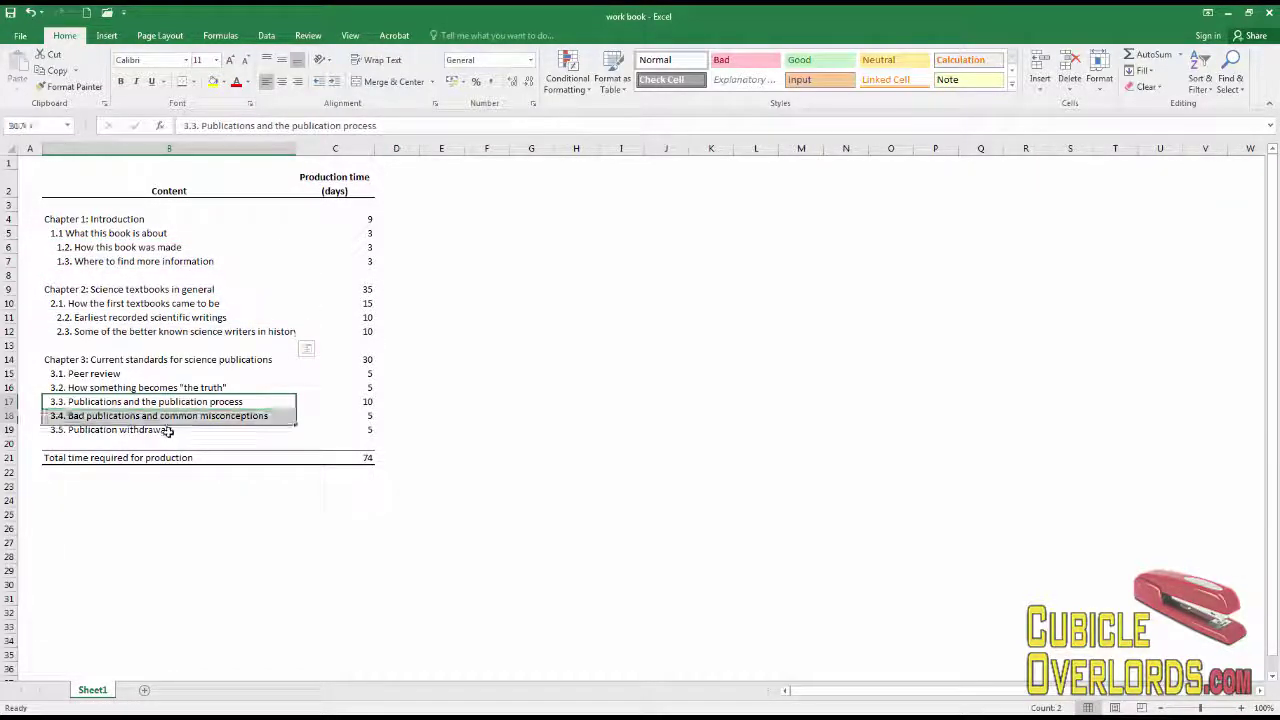
left_click(336, 84)
Open the sub-chapter 1.2 text for editing at its start.
left_click(166, 376)
left_click(80, 245)
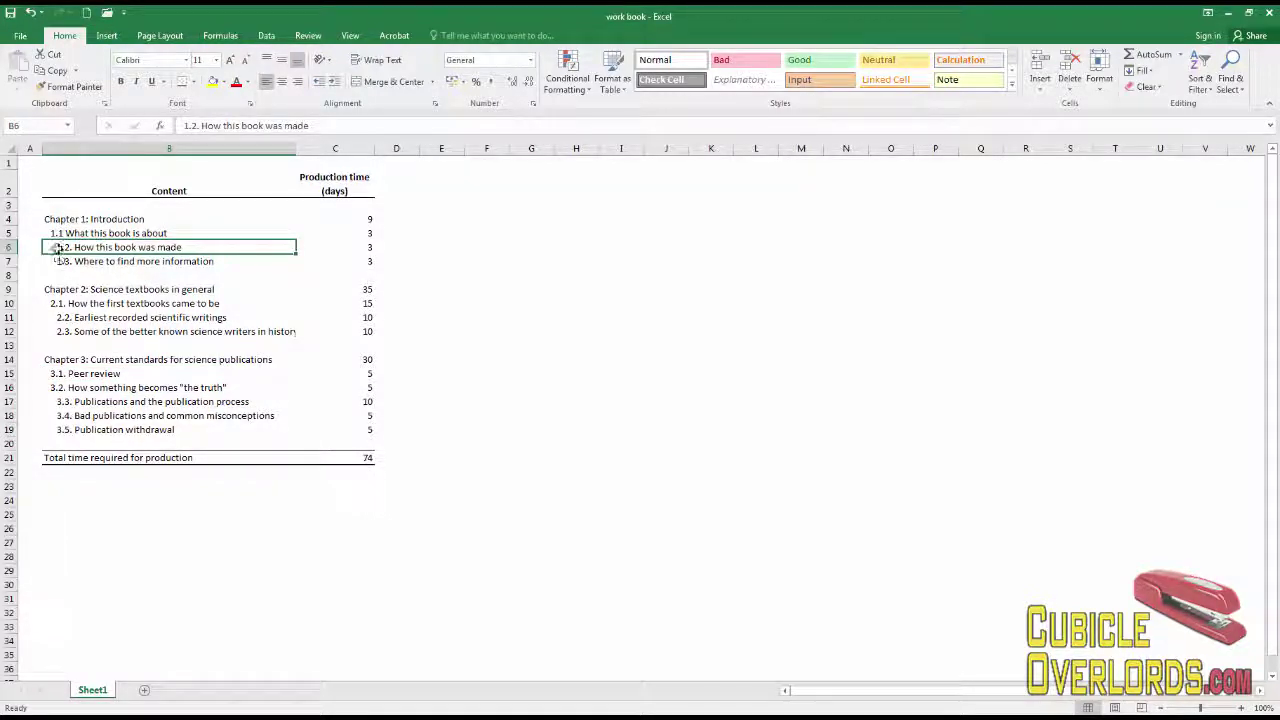
left_click(225, 125)
key("Home")
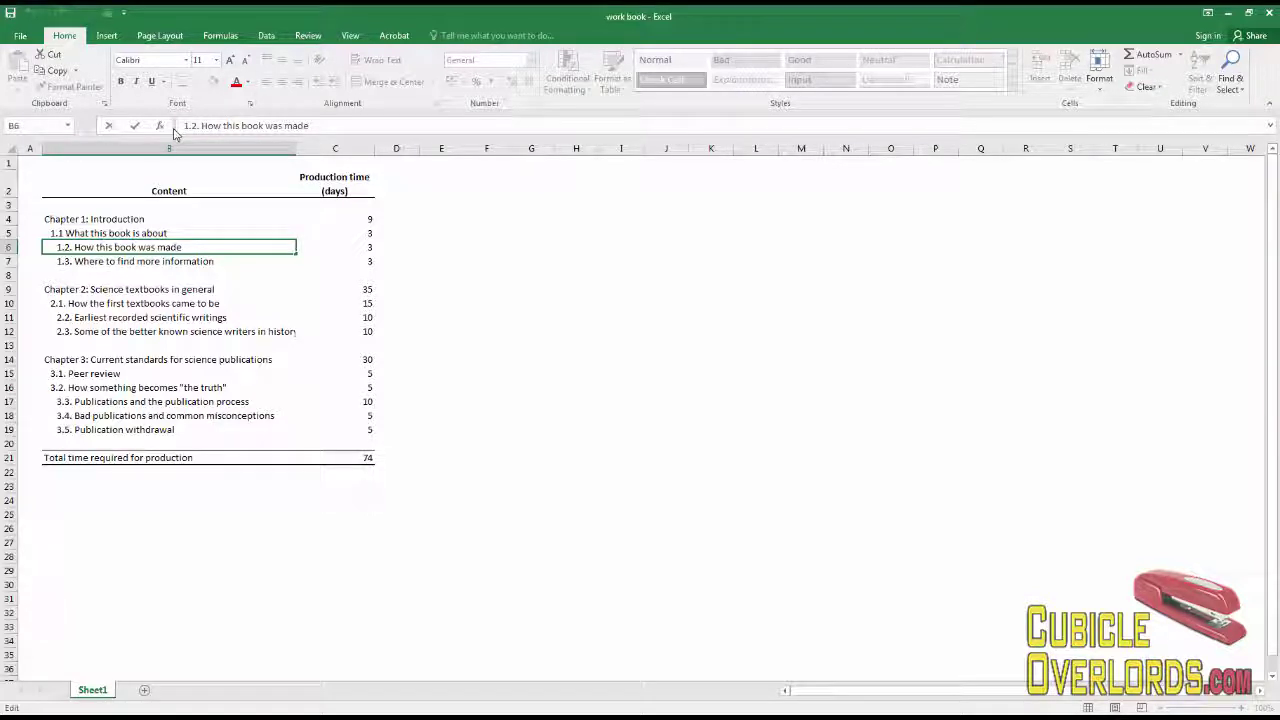
Leave the edit and decrease the indent of sub-chapters 1.2–1.3 and 2.2–2.3 by one level.
key("Escape")
left_click(123, 260)
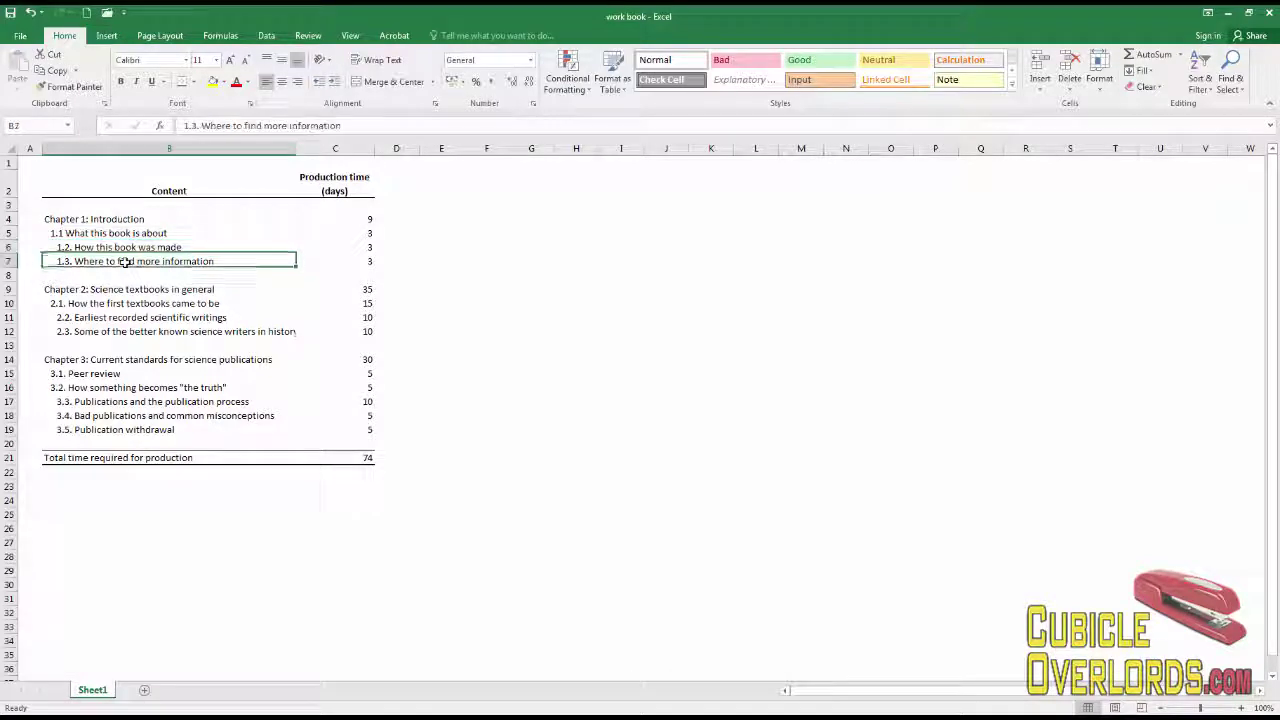
left_click(123, 250)
left_click(150, 261, "ctrl")
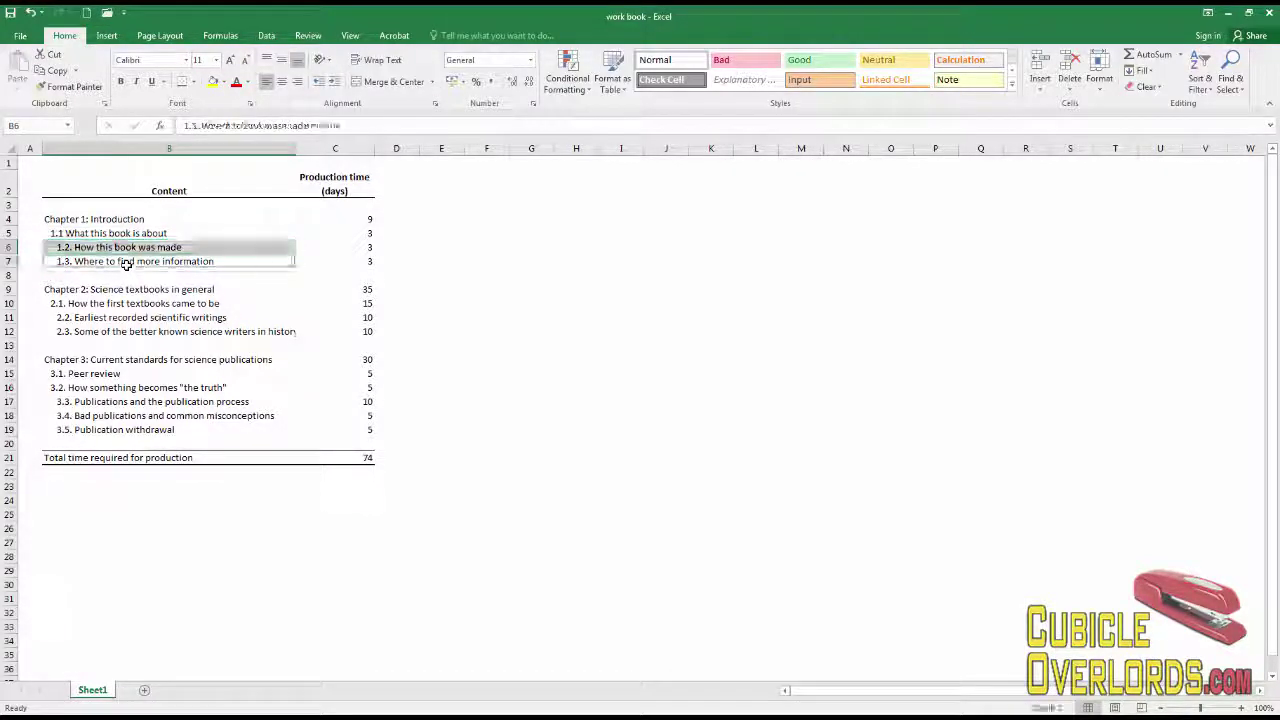
left_click(320, 81)
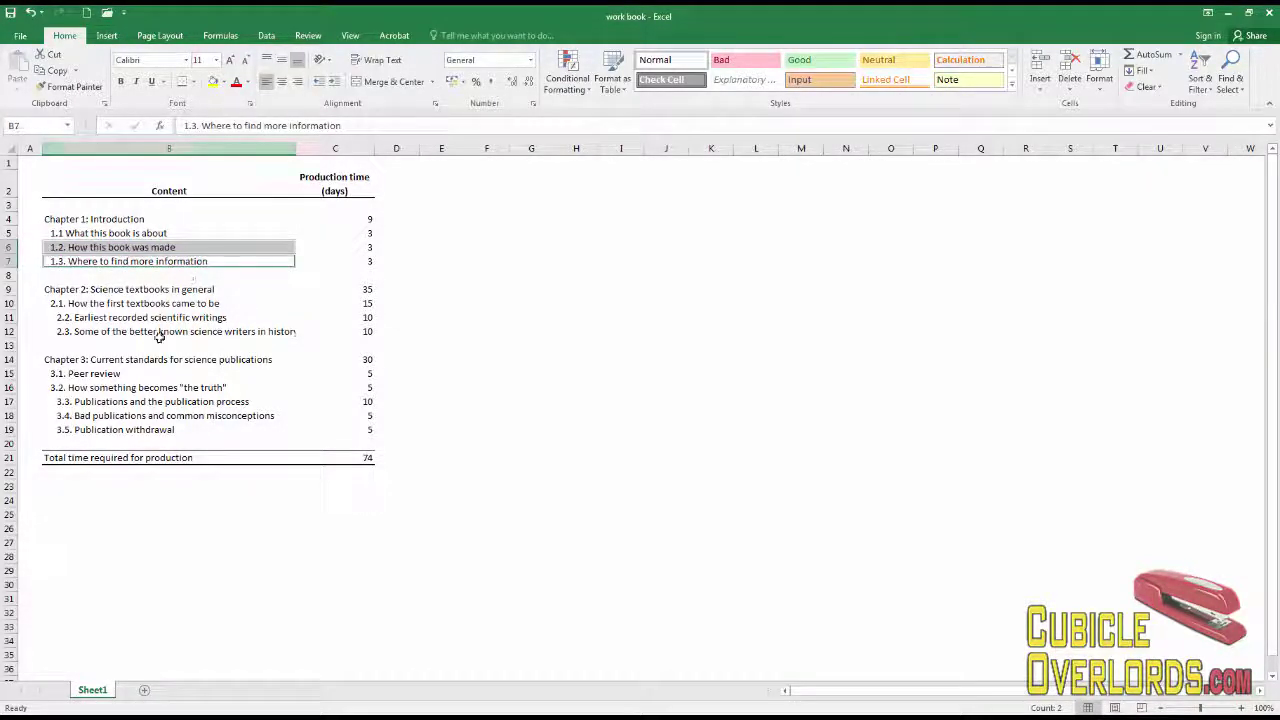
left_click(157, 331)
left_click(157, 318)
left_click(154, 331, "ctrl")
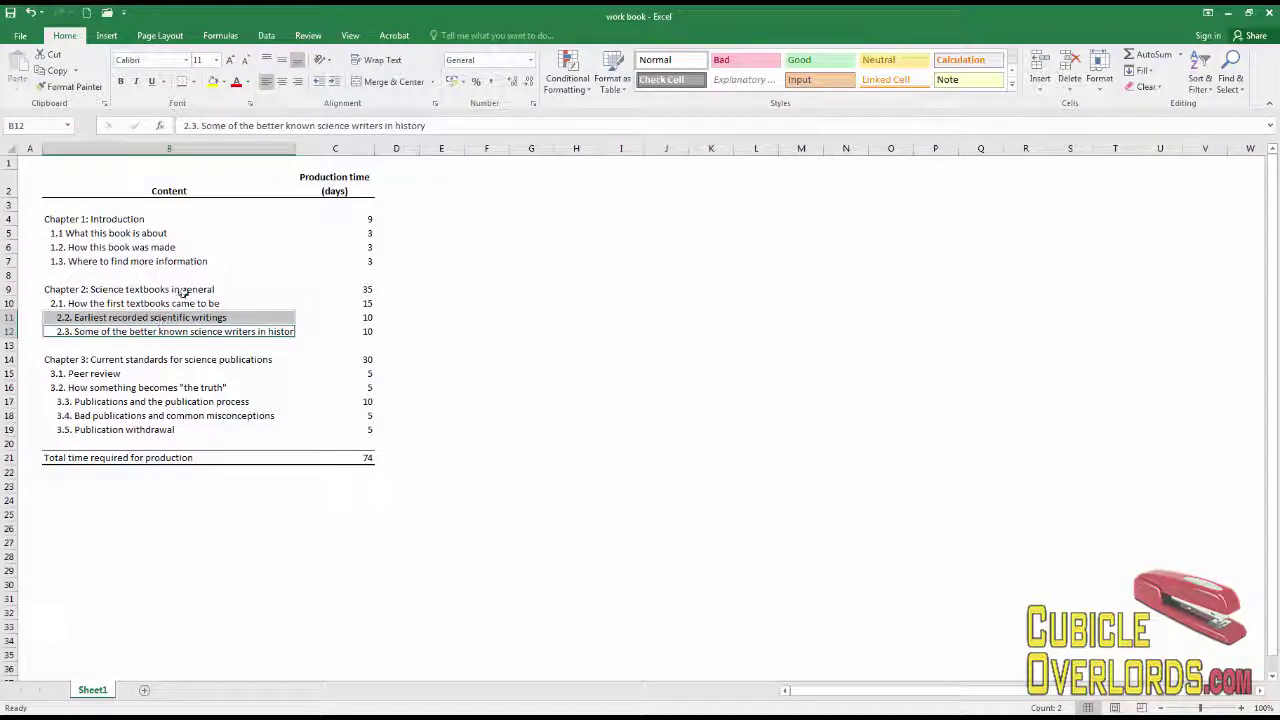
left_click(320, 81)
Remove the extra indent from 3.3–3.5, then briefly re-indent sub-chapters 1.1–1.3.
left_click_drag(105, 401, 108, 430)
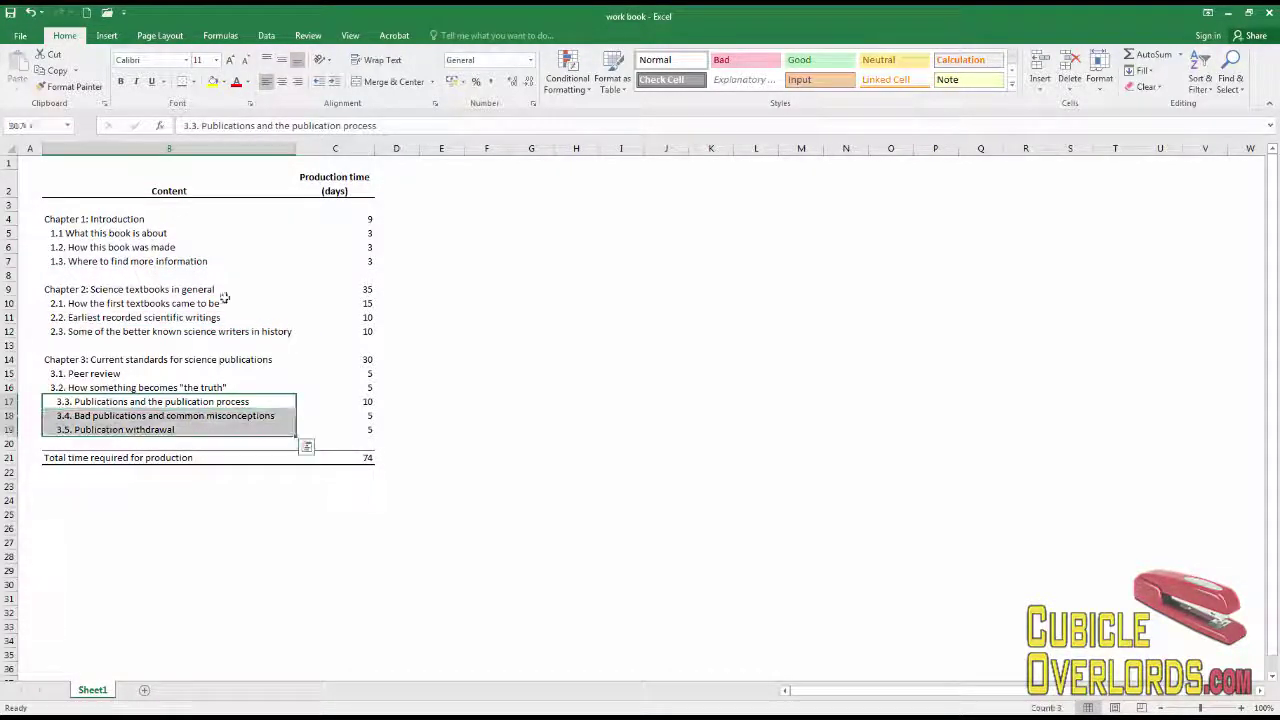
left_click(318, 81)
left_click(130, 360)
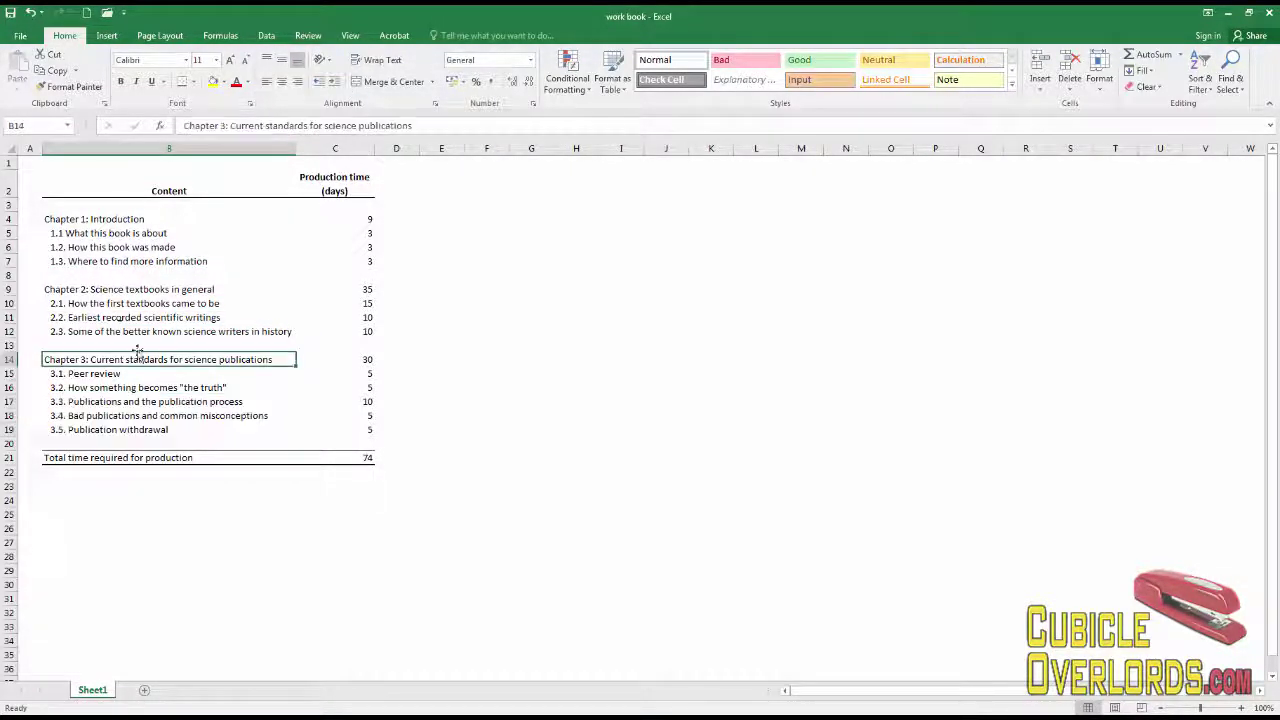
left_click(88, 237)
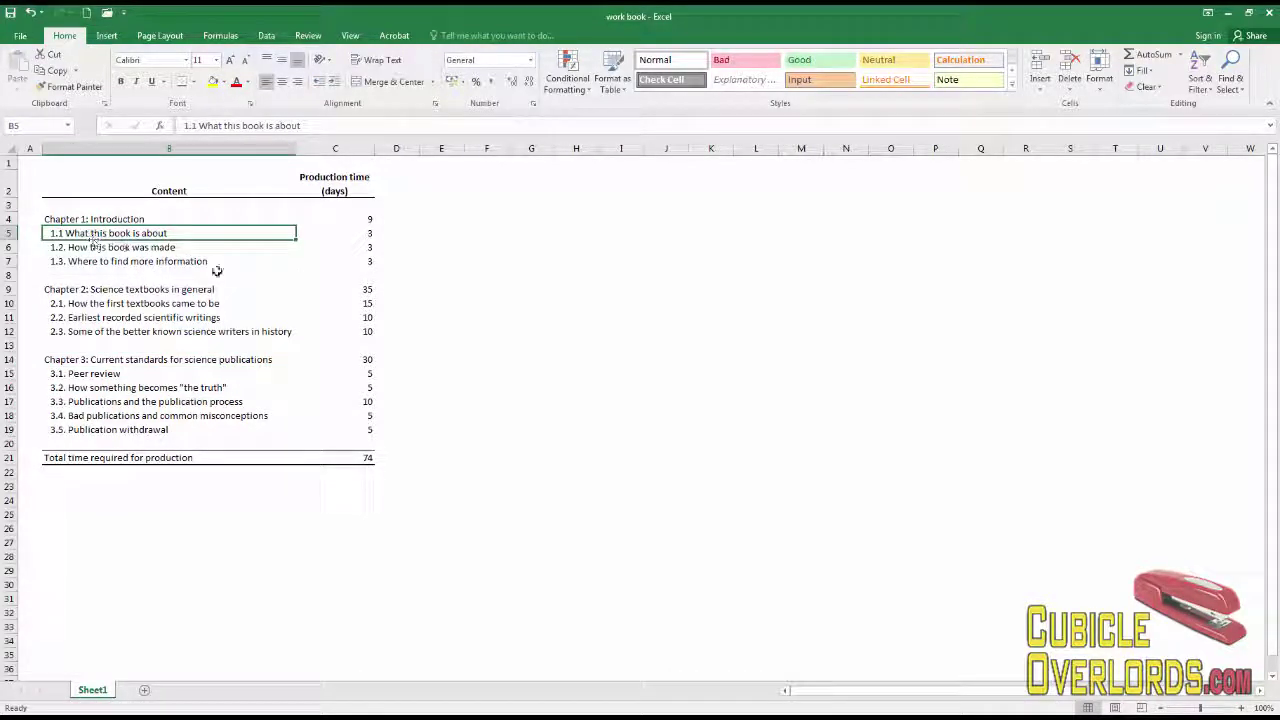
left_click(140, 261, "shift")
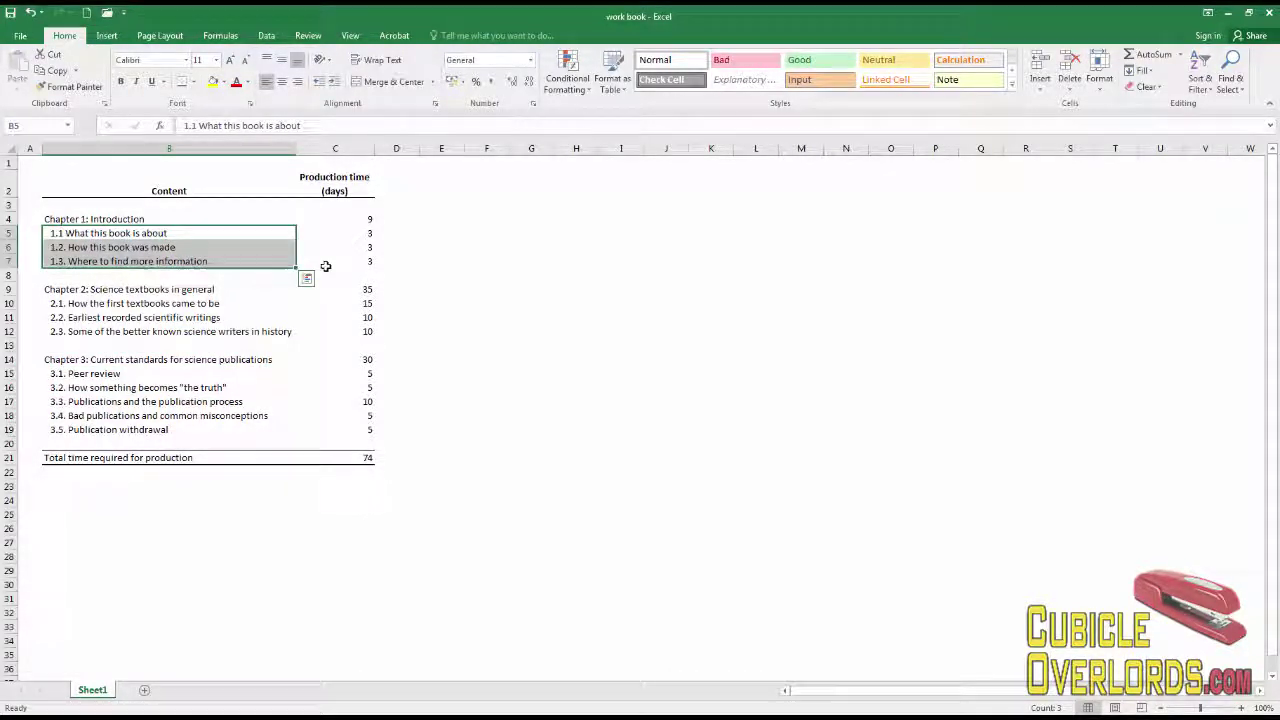
left_click(334, 84)
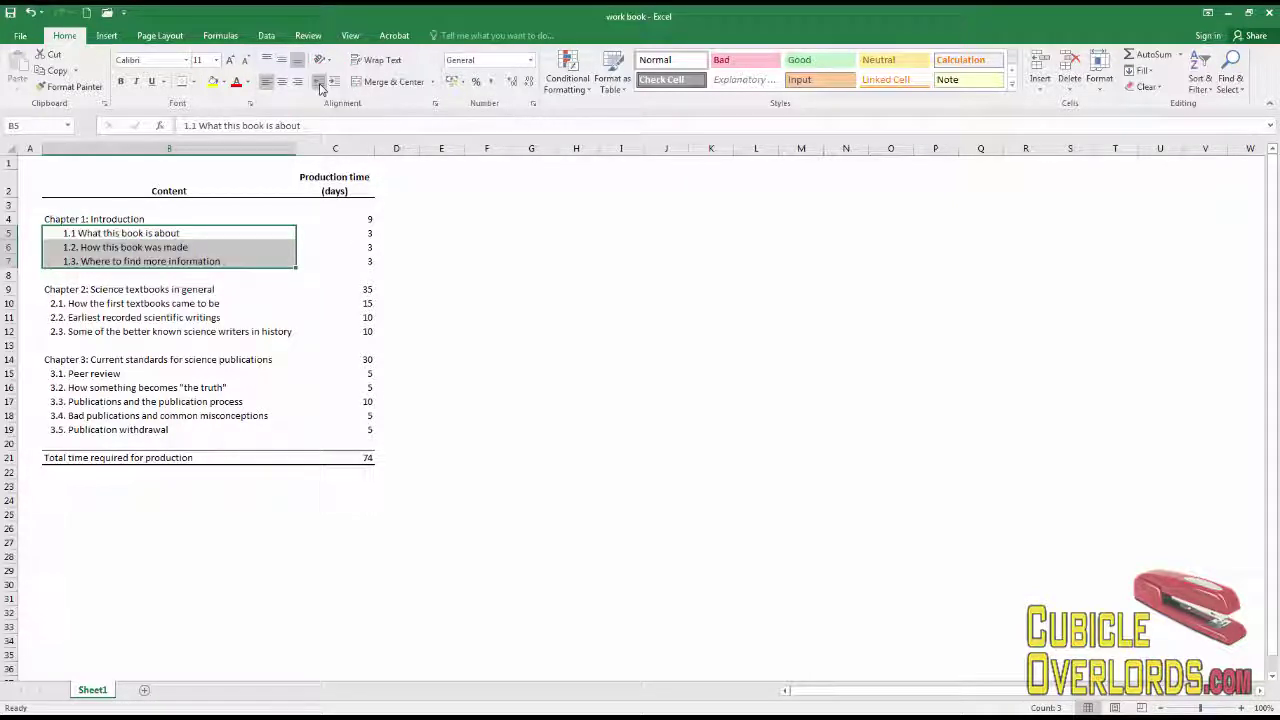
left_click(190, 362)
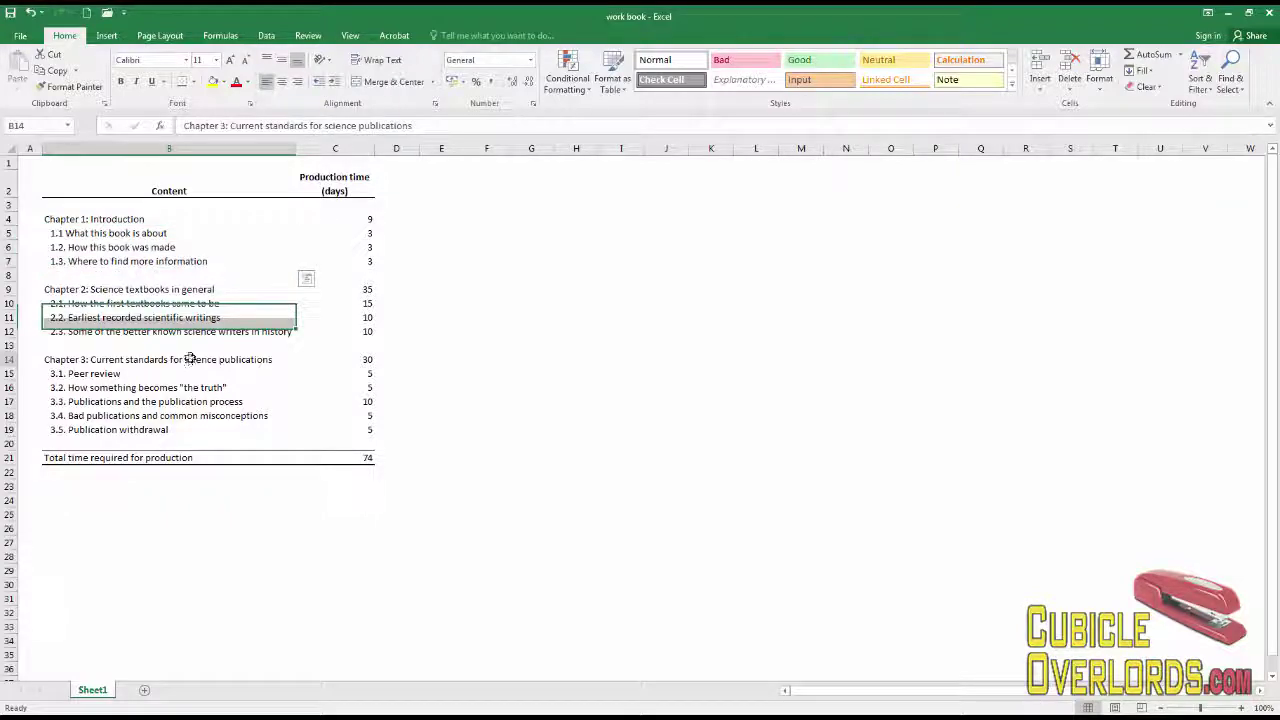